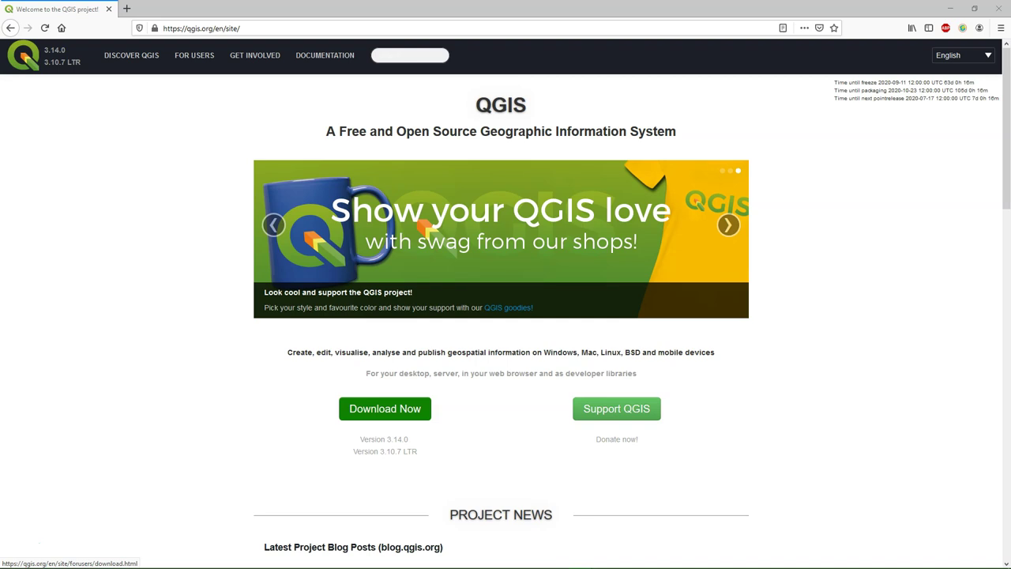
- From the QGIS download page, download the QGIS Standalone Installer Version 3.10 (64 bit)
click(368, 412)
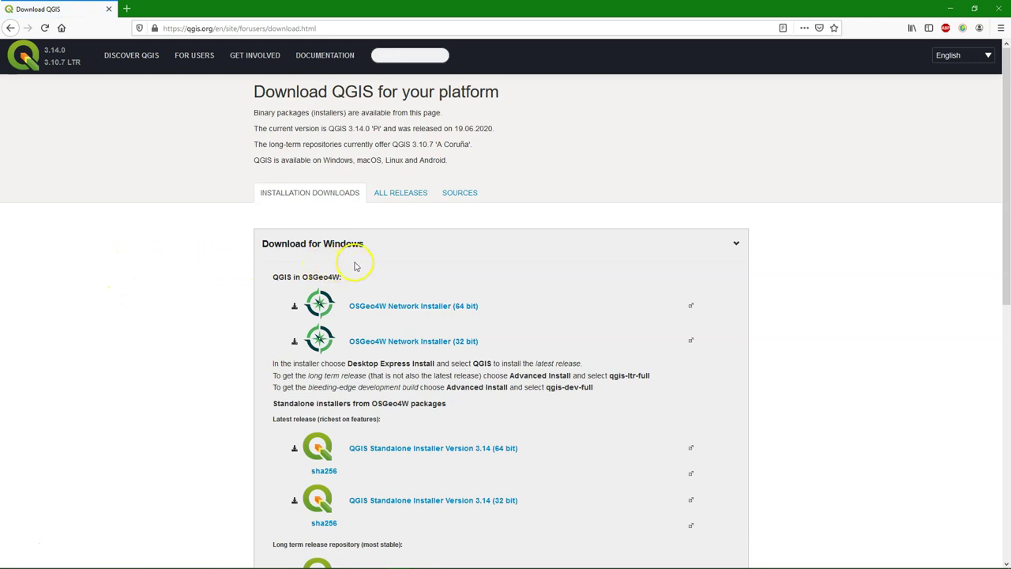
scroll(225, 286, down, 1)
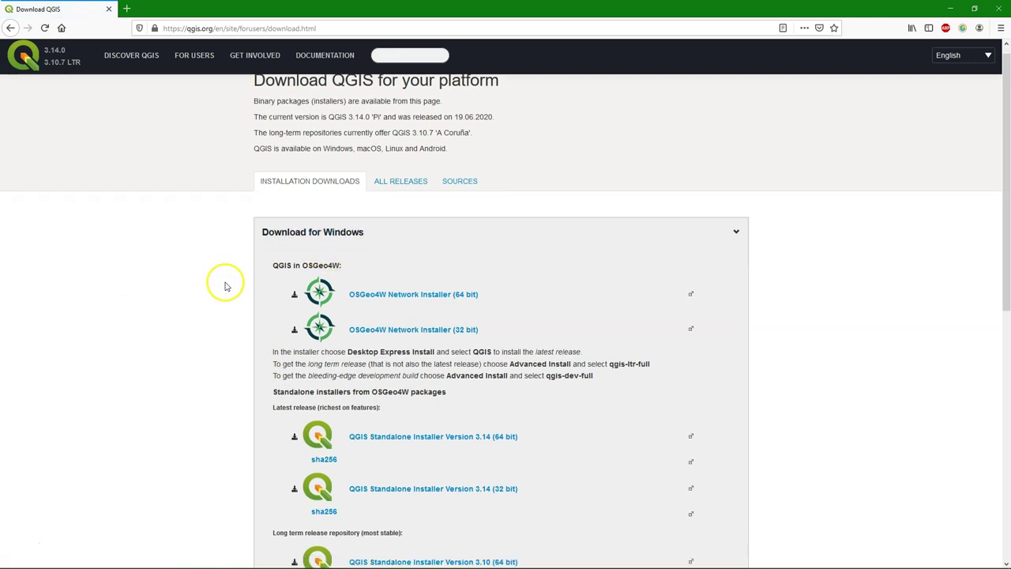
scroll(226, 286, down, 3)
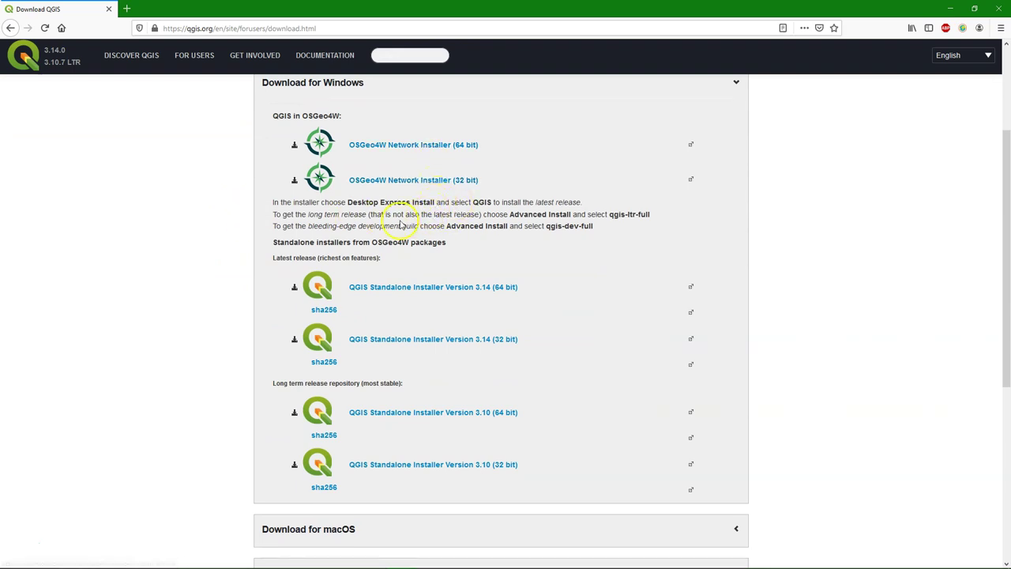
scroll(255, 223, down, 1)
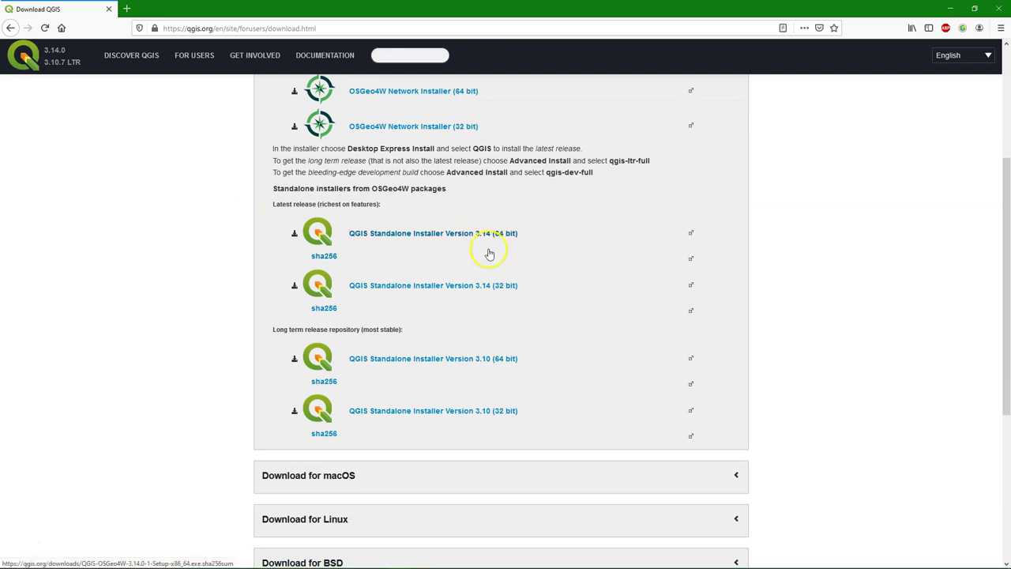
scroll(549, 276, down, 1)
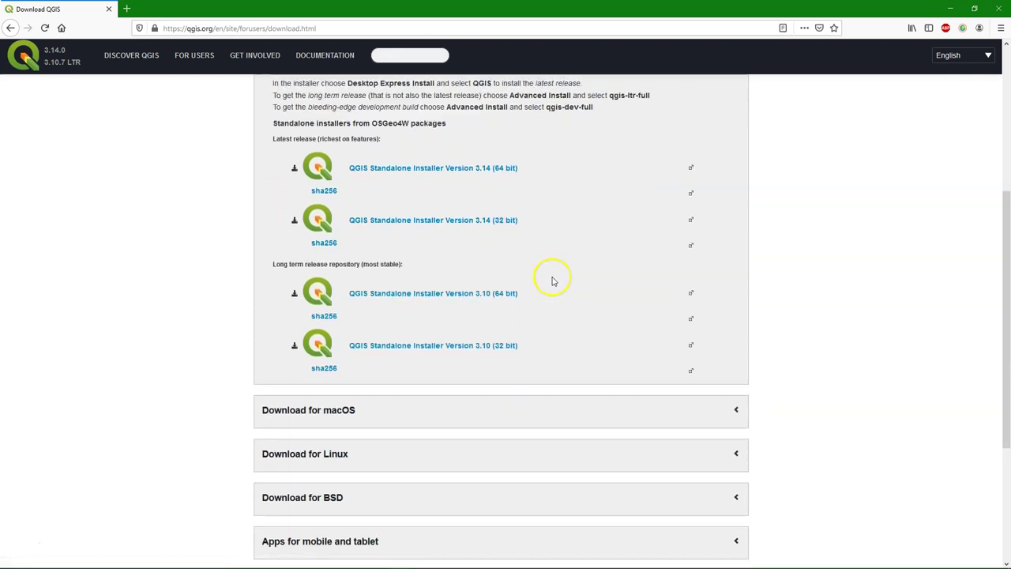
scroll(556, 281, down, 1)
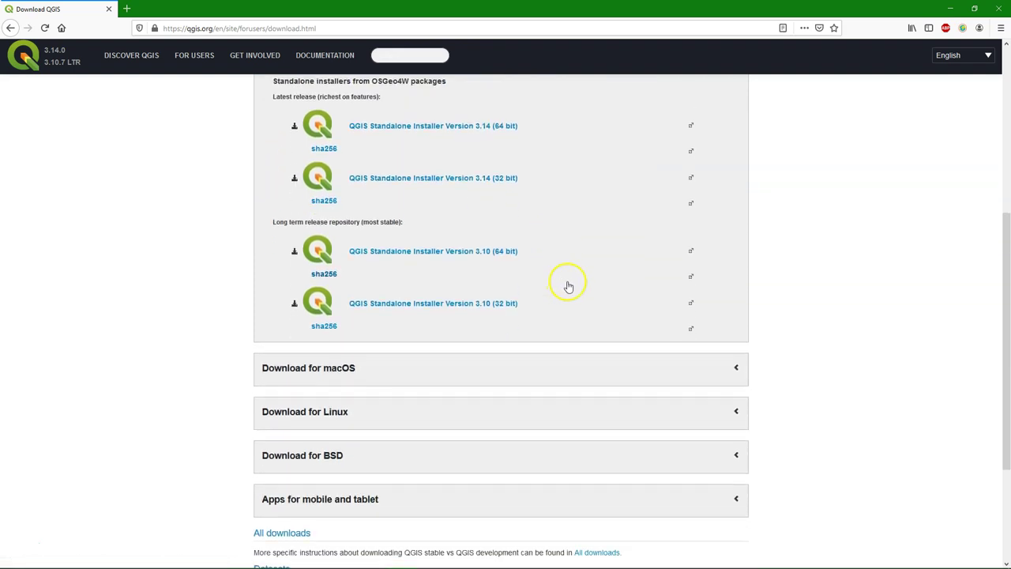
click(503, 258)
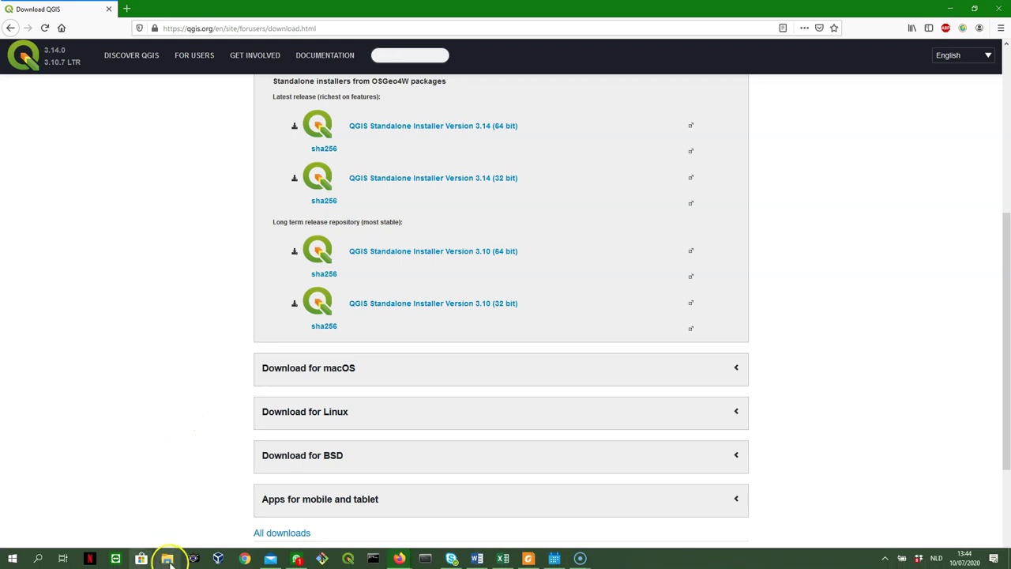
click(166, 558)
click(364, 163)
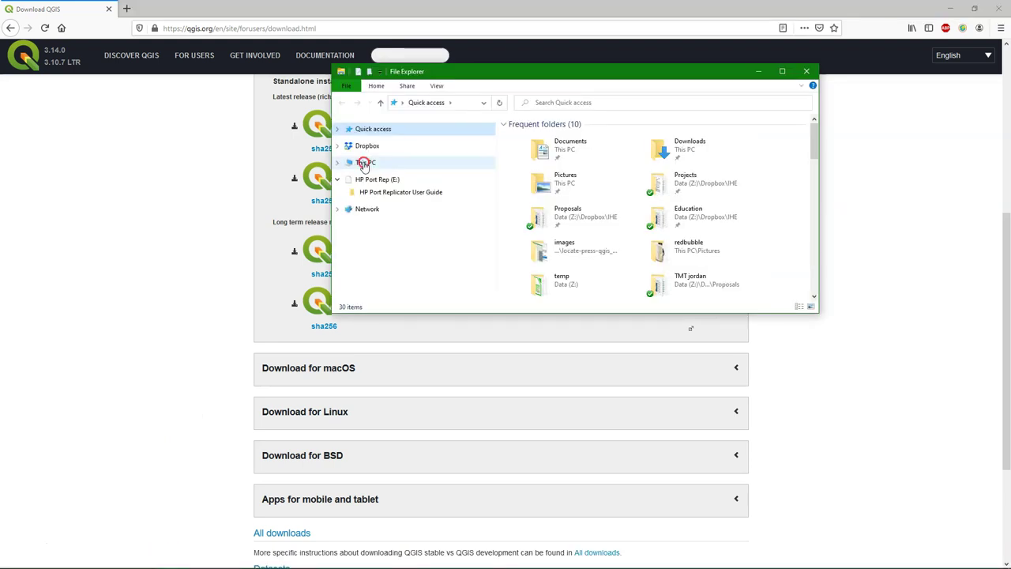
right_click(363, 162)
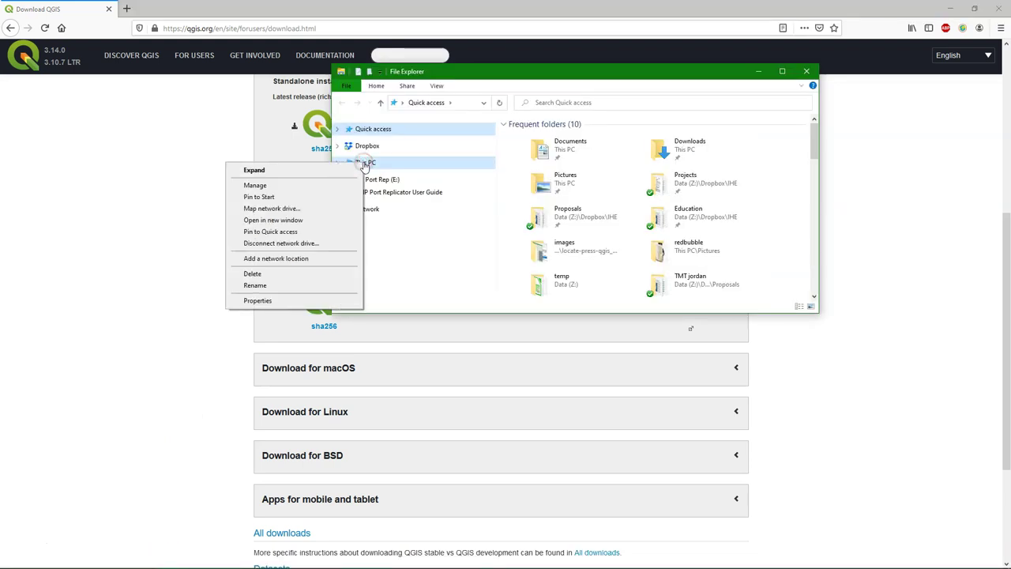
click(292, 299)
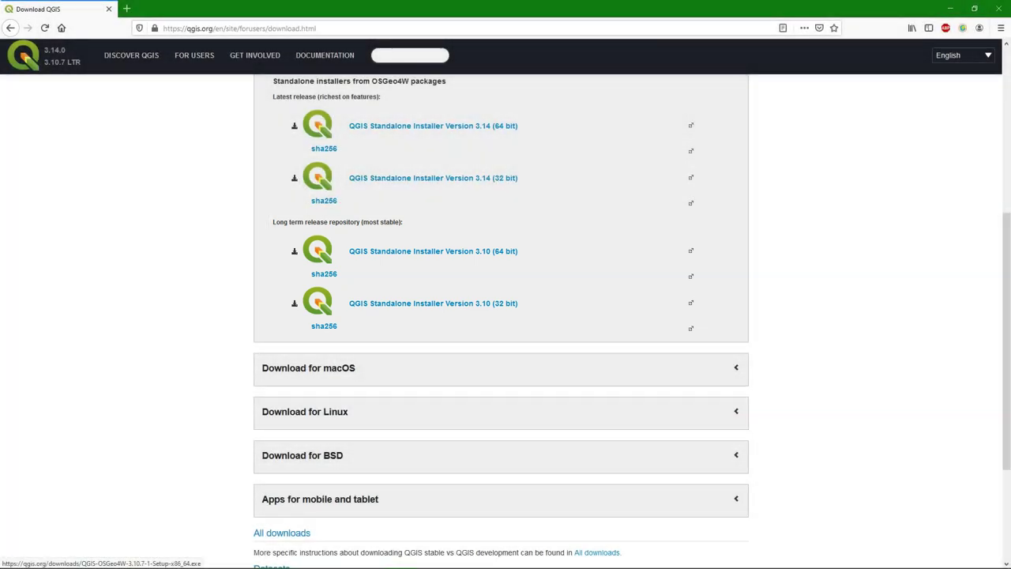
- Search the Start menu for 'qgis desktop' and launch QGIS Desktop 3.10.7
click(432, 250)
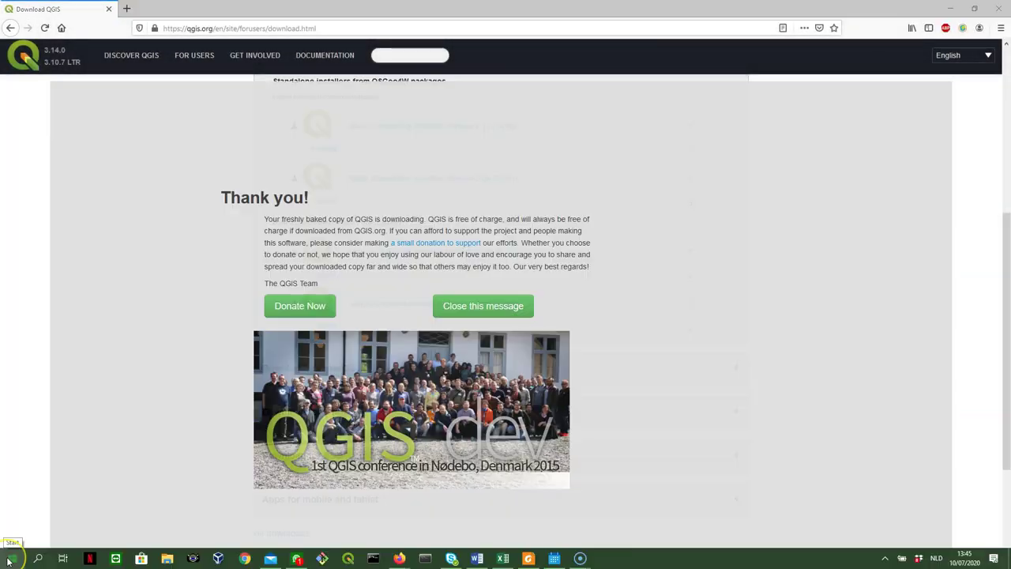
click(35, 559)
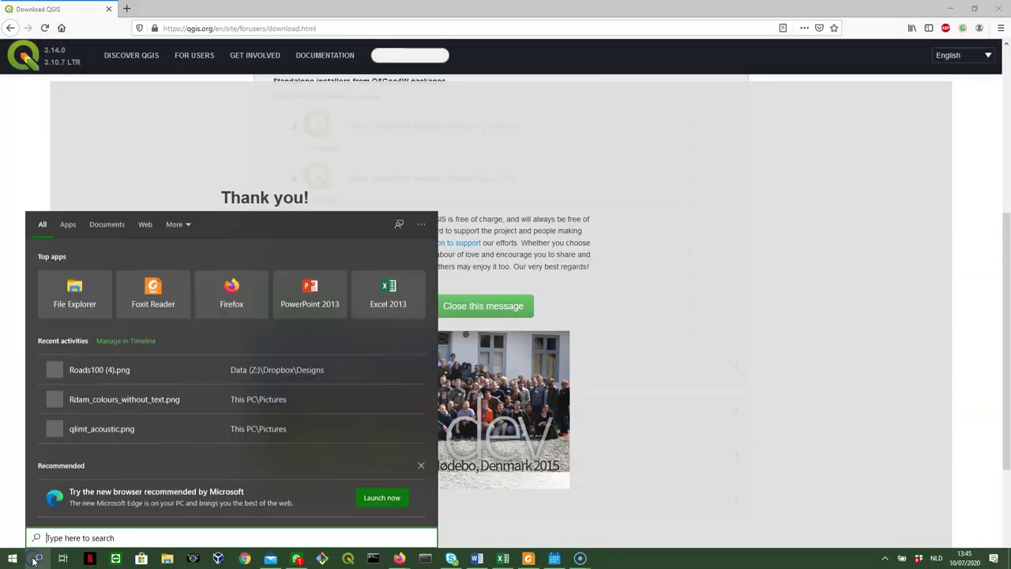
text(qg)
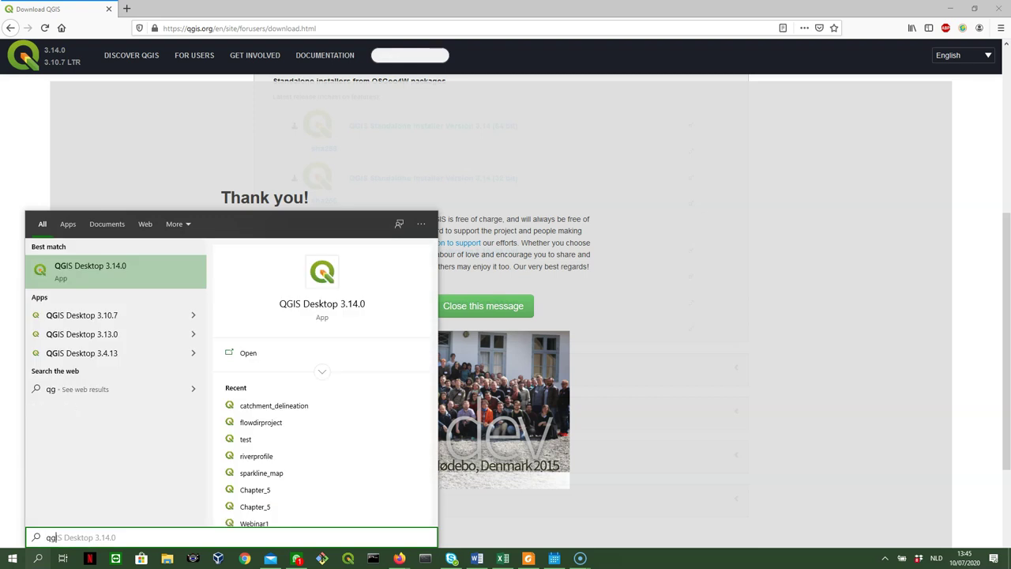
text(is desk)
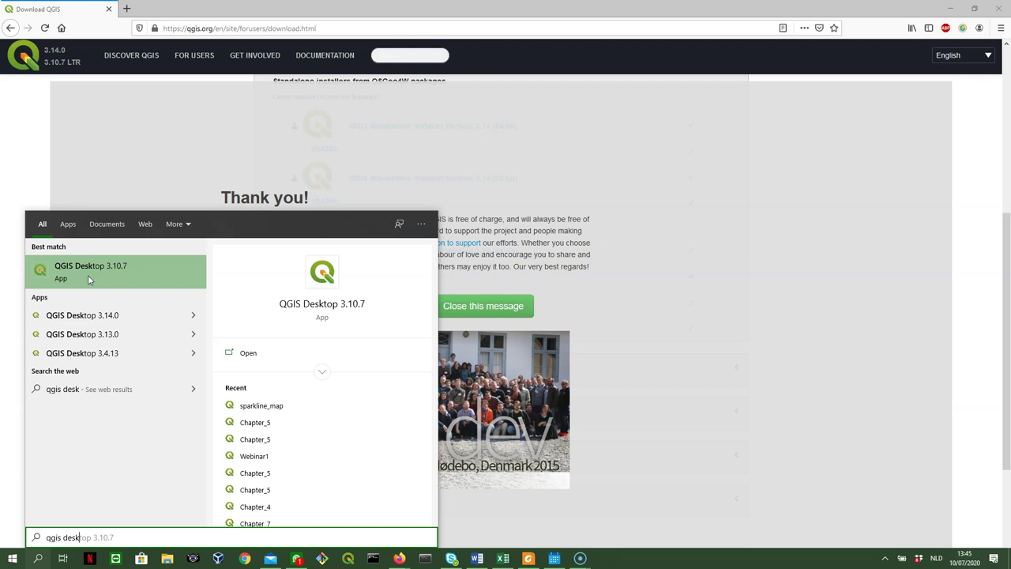
text(to)
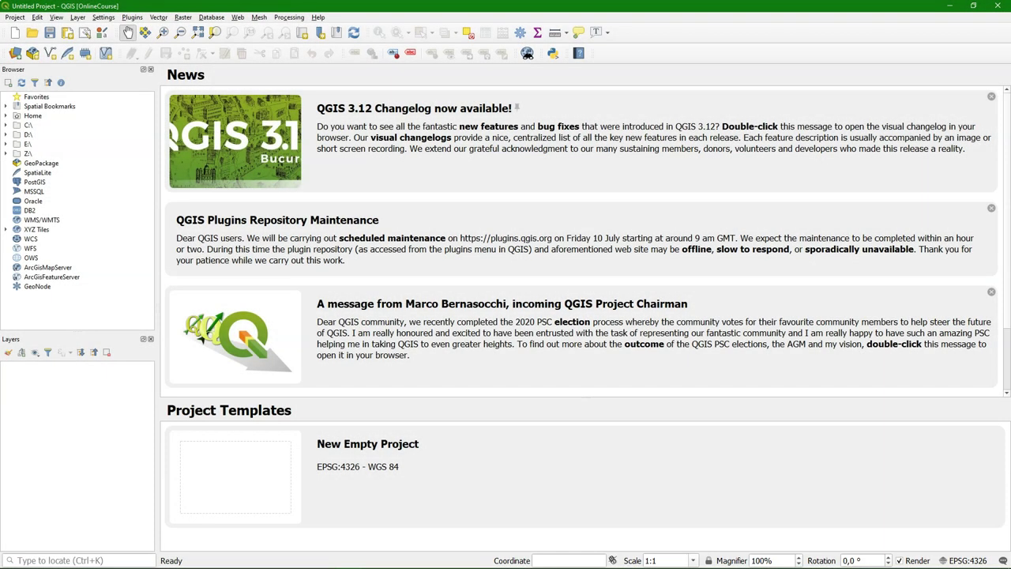
- Dock the Layers panel as a tab beside Browser and start a new empty project
drag(72, 337, 56, 197)
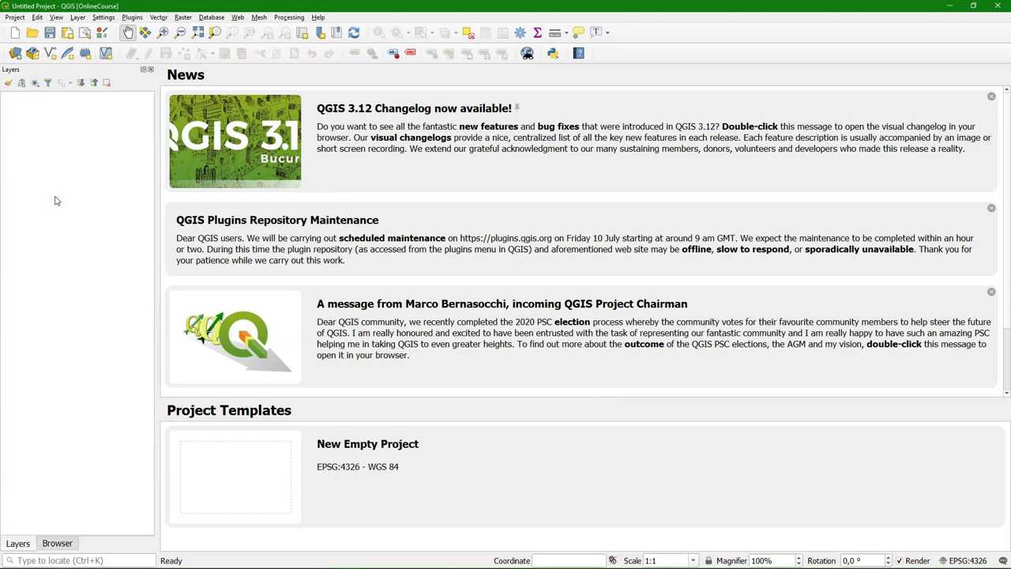
click(63, 543)
click(8, 543)
click(14, 32)
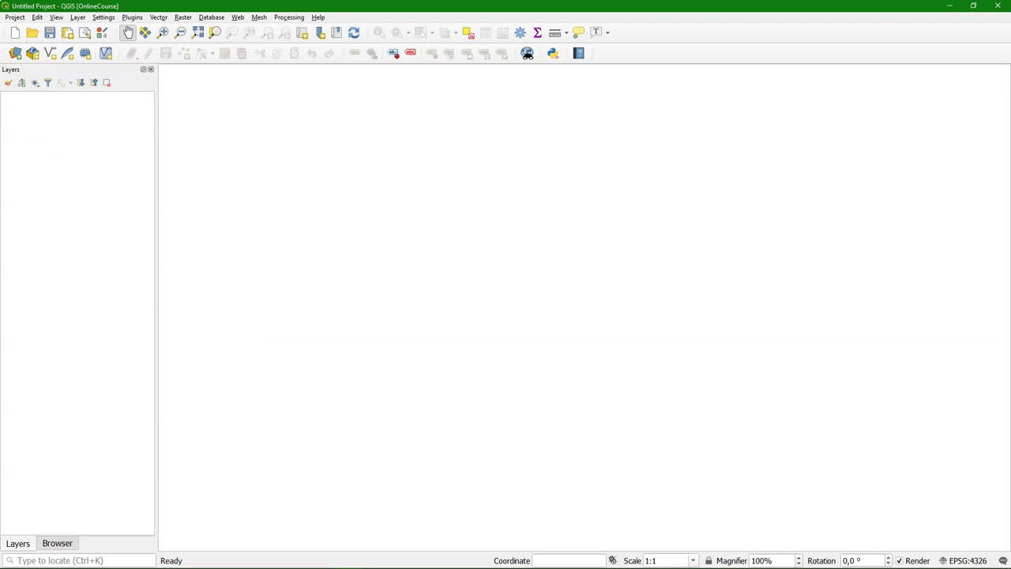
click(15, 17)
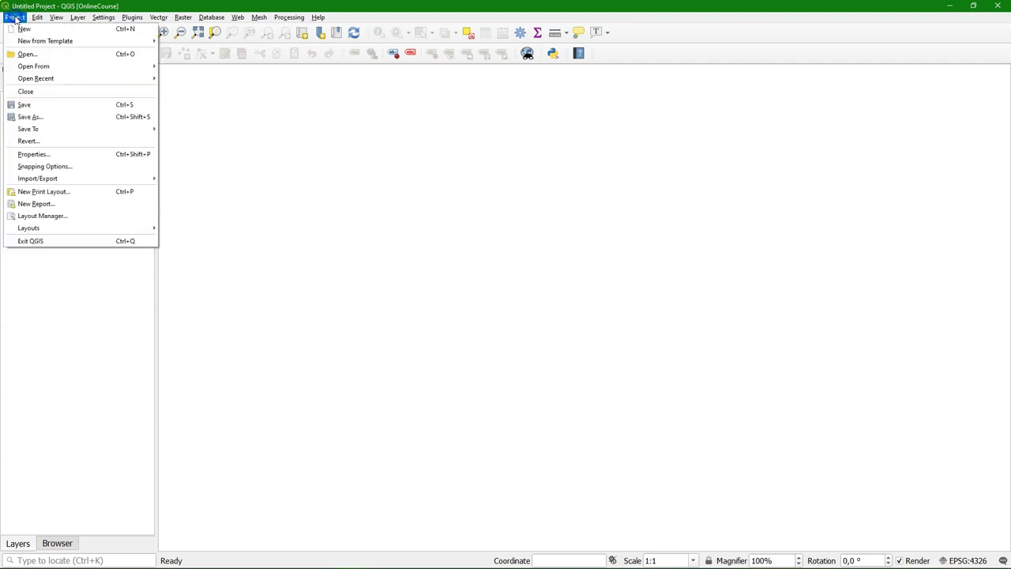
- Browse the toolbars list, the Layer > Add Layer submenu, and the Settings menu
click(50, 118)
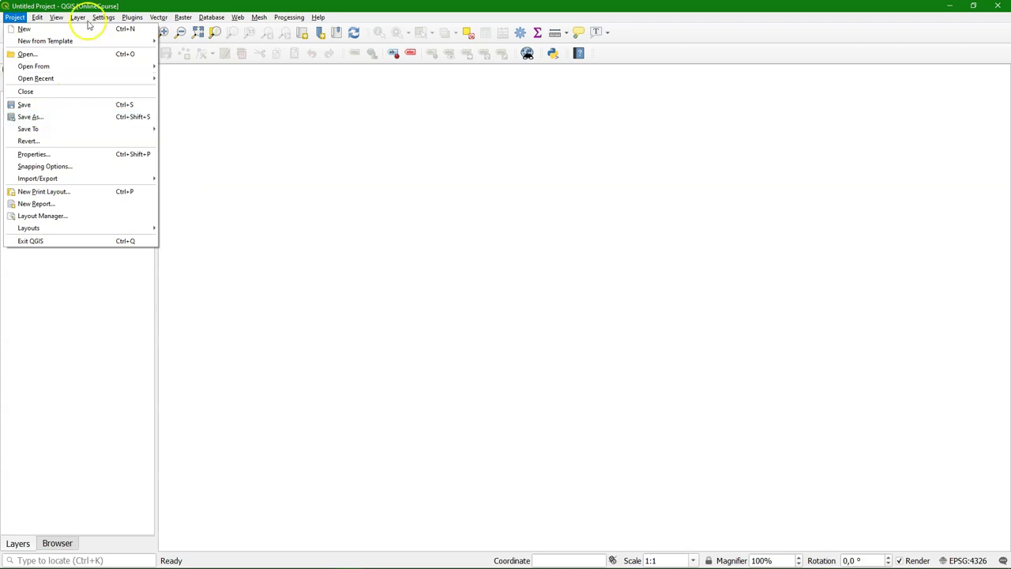
mouse_move(60, 17)
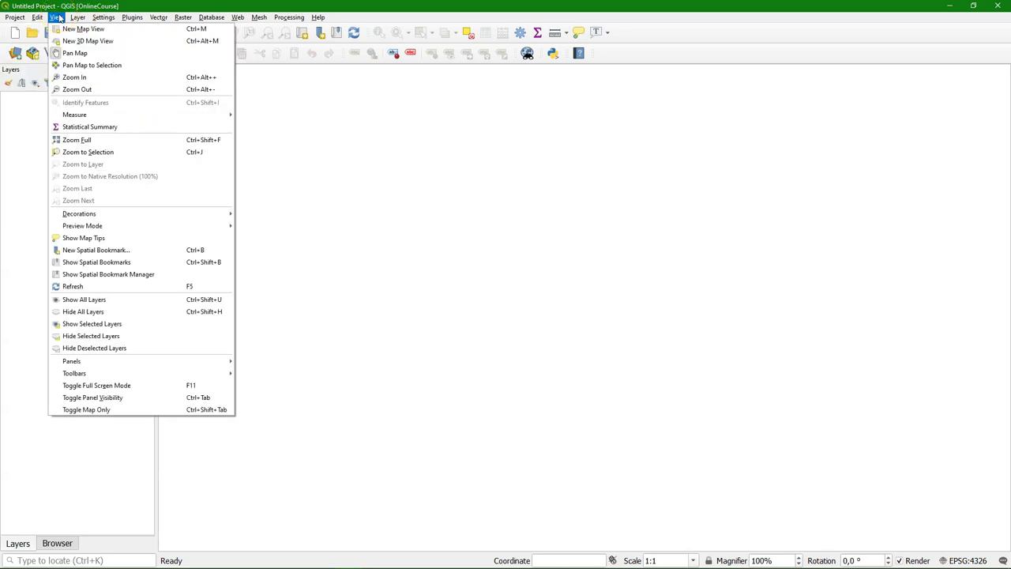
mouse_move(122, 361)
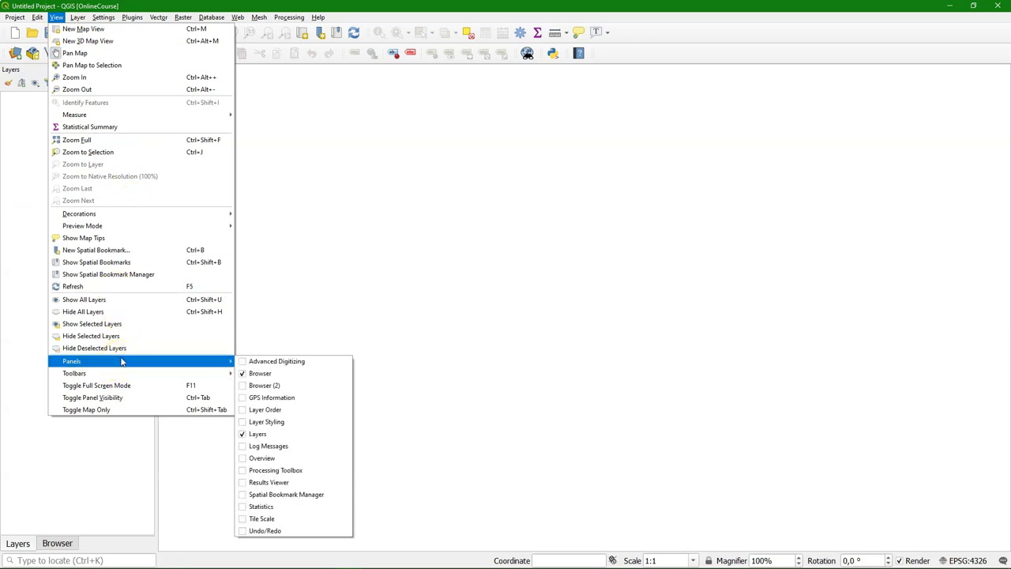
click(111, 375)
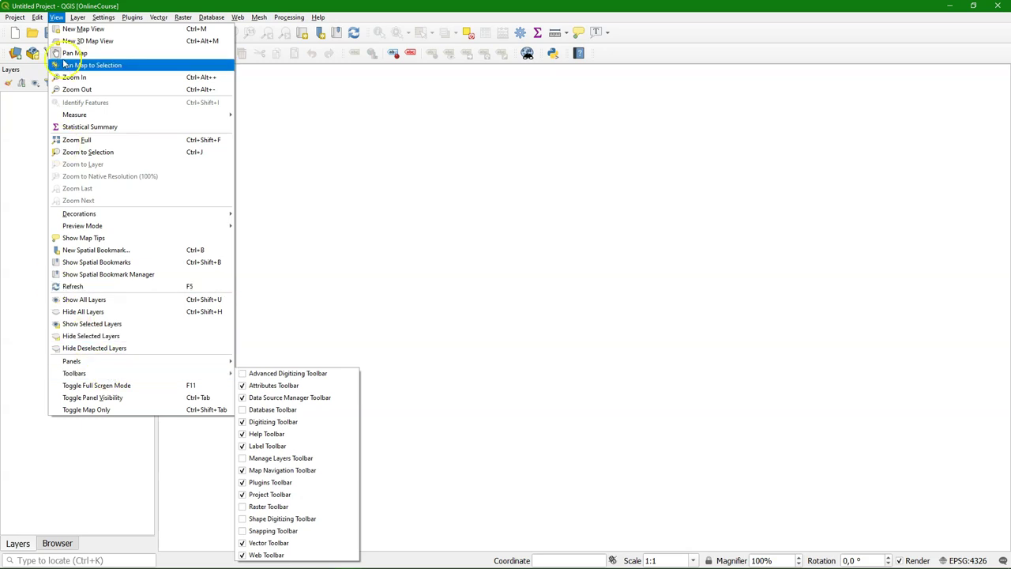
click(78, 15)
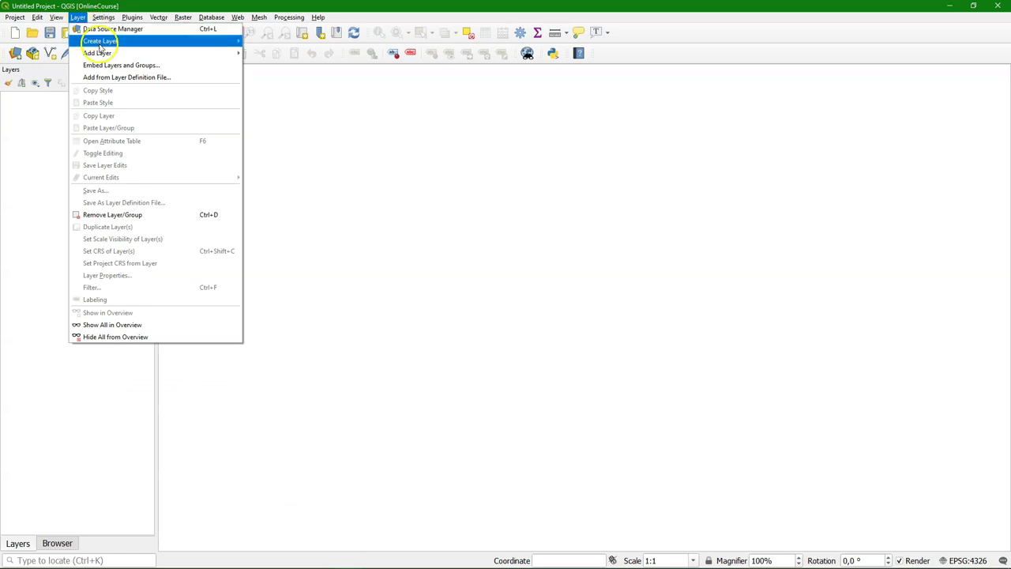
mouse_move(102, 54)
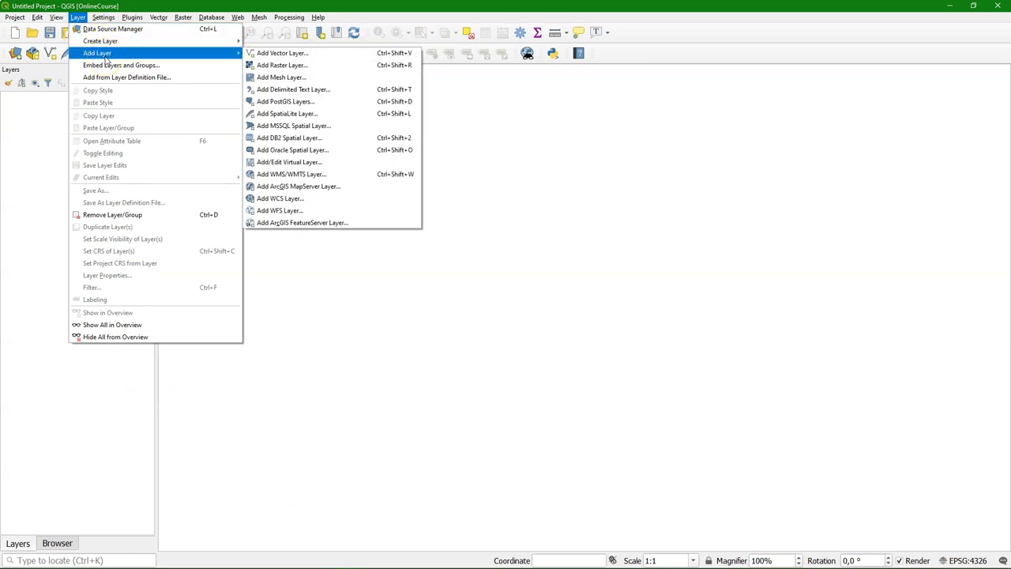
click(103, 18)
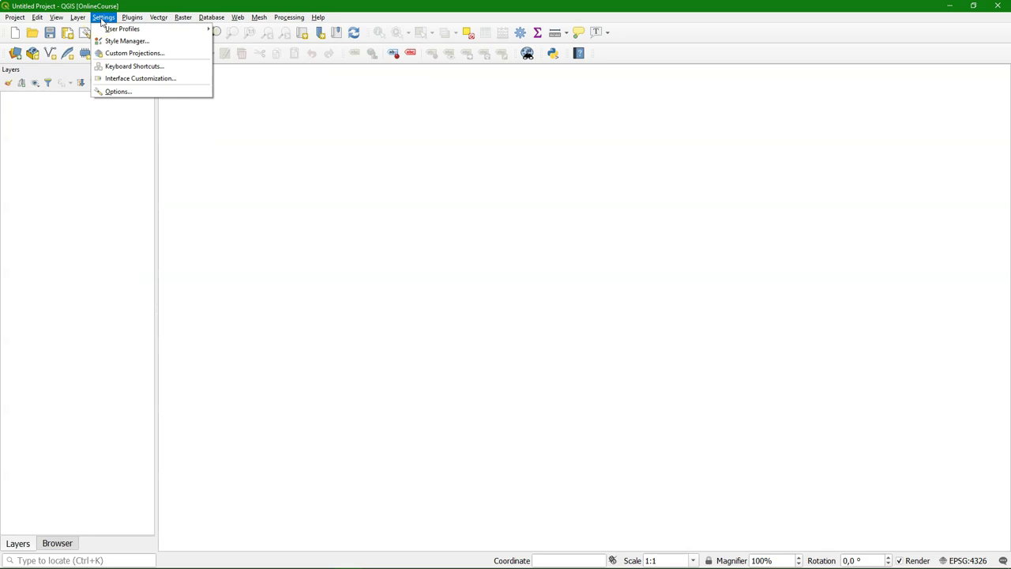
- Review the Options dialog's locale override and language list, then close it without changes
click(118, 93)
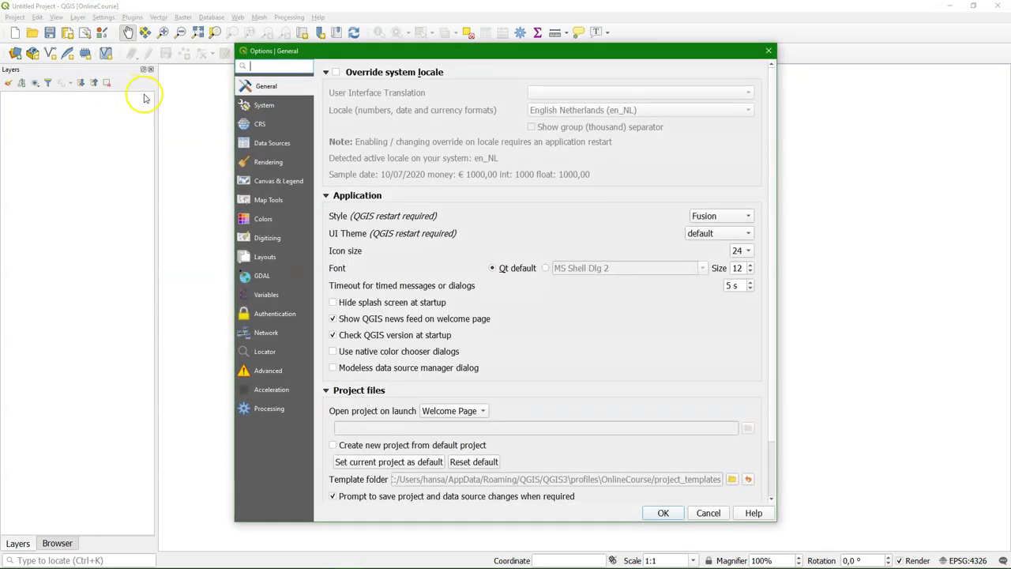
click(369, 95)
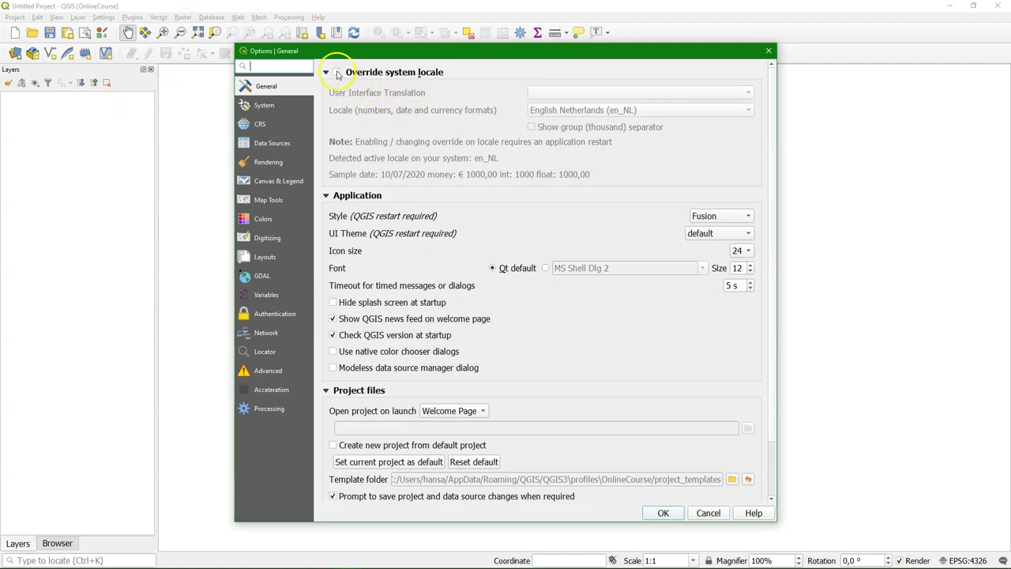
click(336, 72)
click(720, 95)
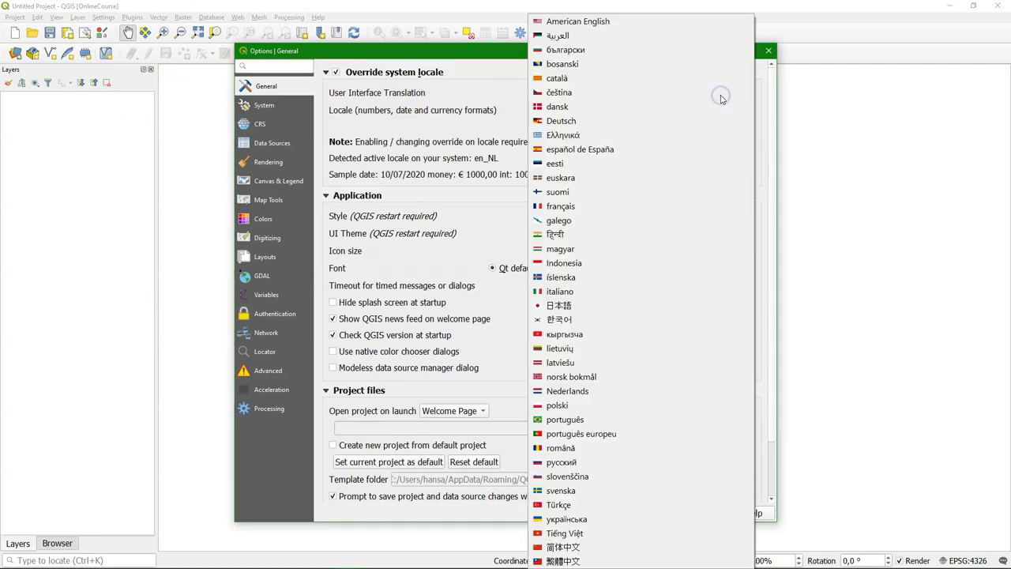
click(368, 70)
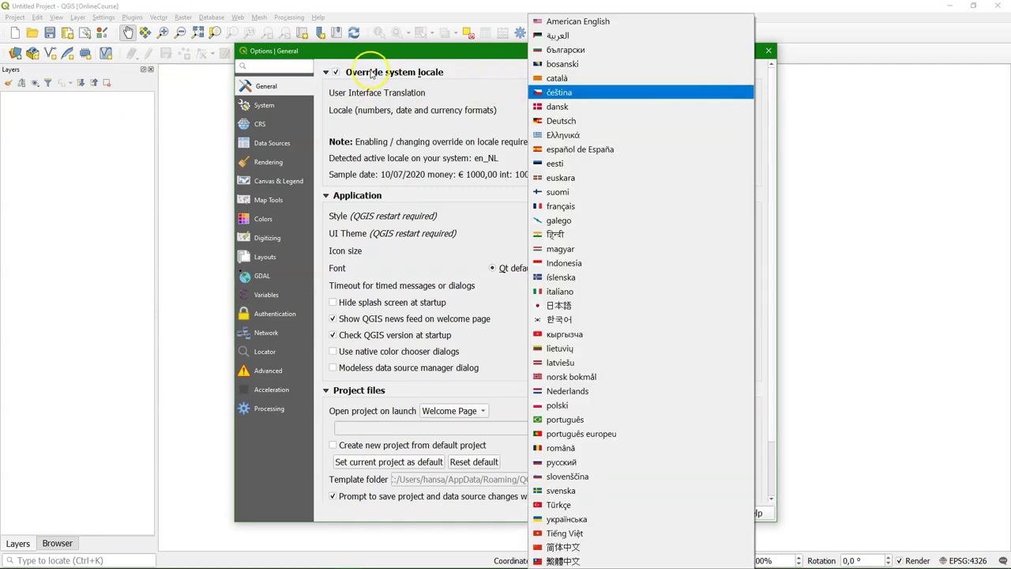
click(335, 72)
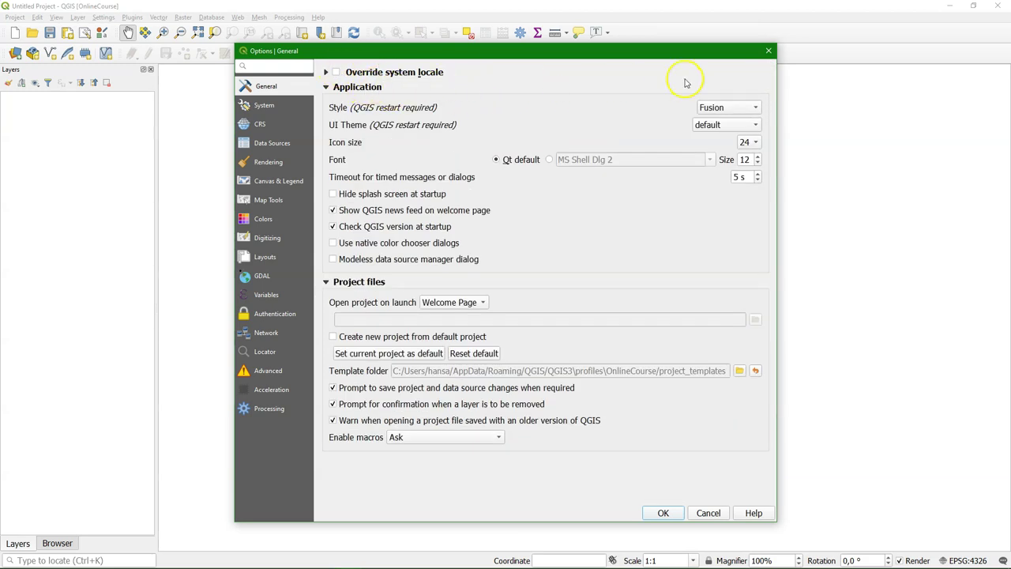
click(767, 50)
- Open the Plugins manager from the Plugins menu and close it again
click(133, 17)
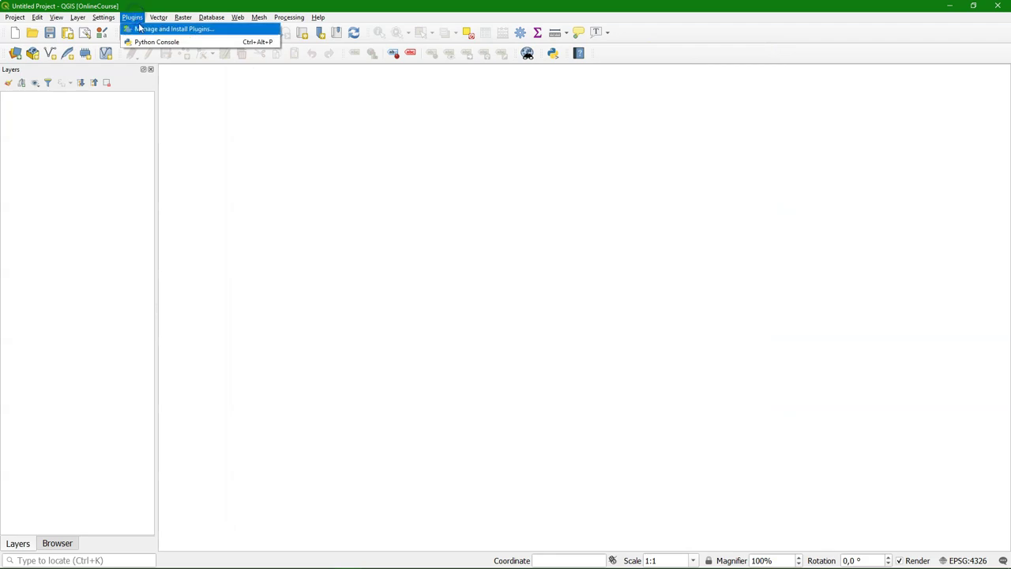
click(143, 28)
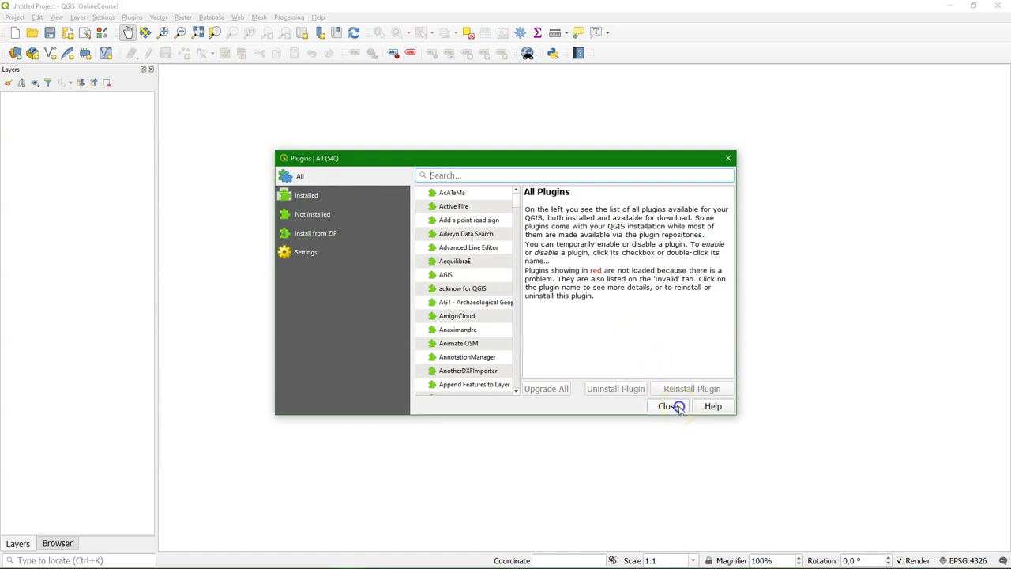
click(670, 406)
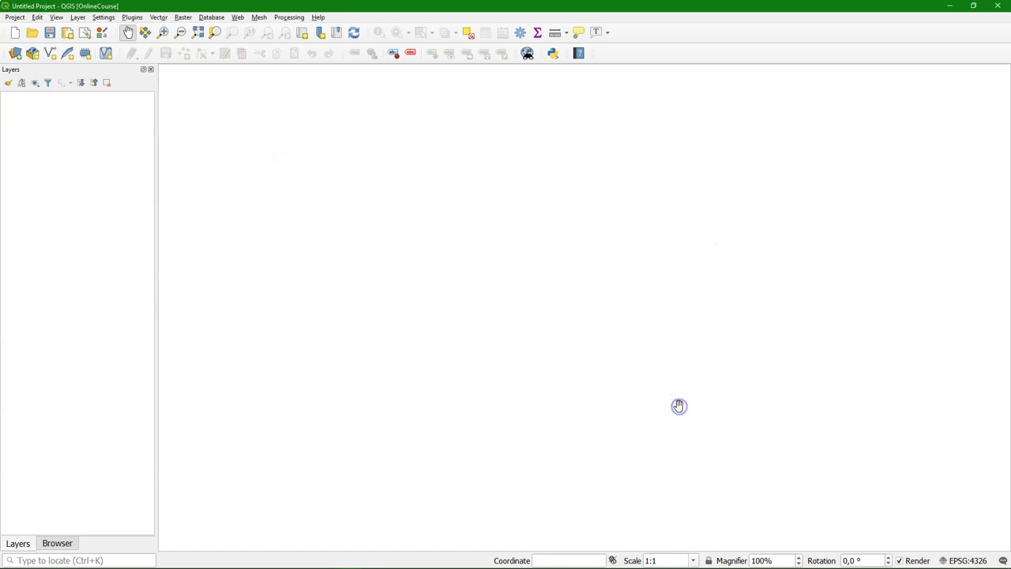
- Browse the Vector, Raster, Database and Web menus, then open the Processing Toolbox
click(160, 17)
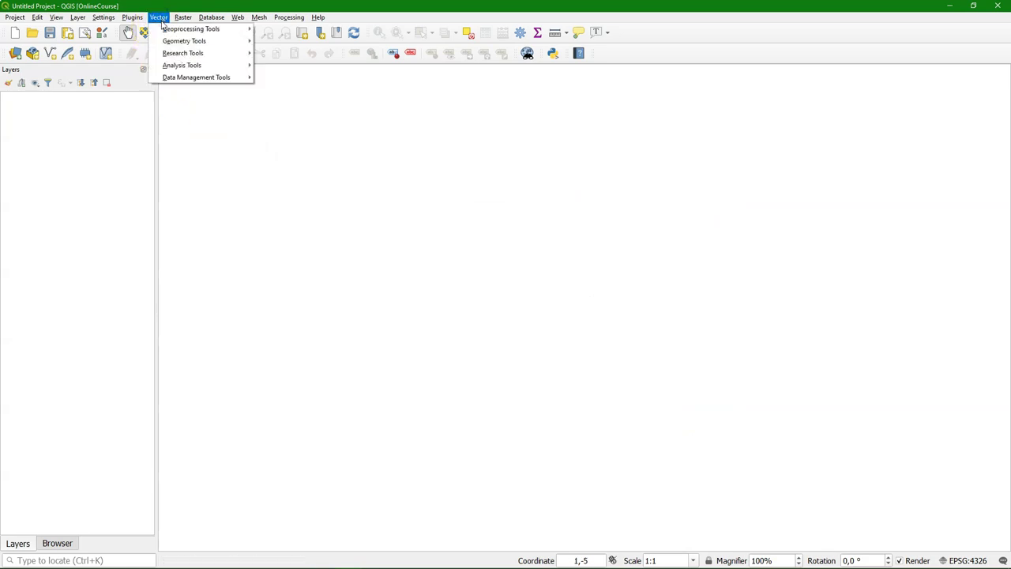
click(182, 18)
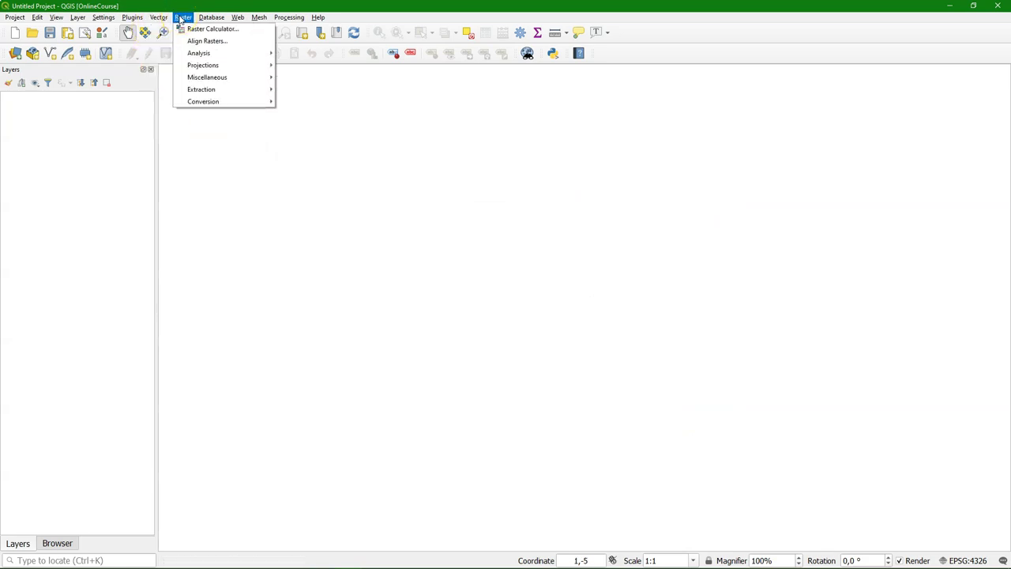
click(208, 18)
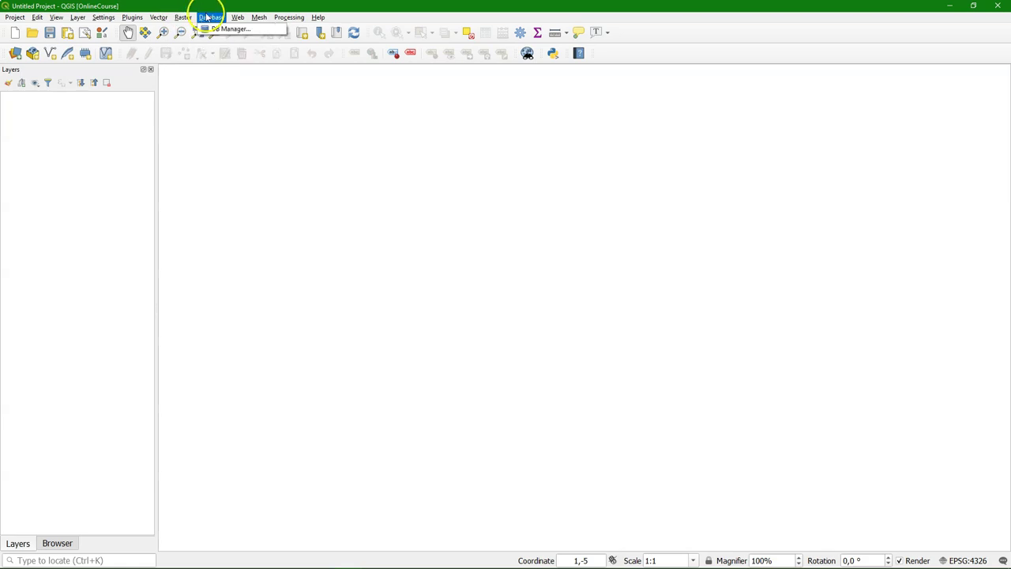
click(237, 17)
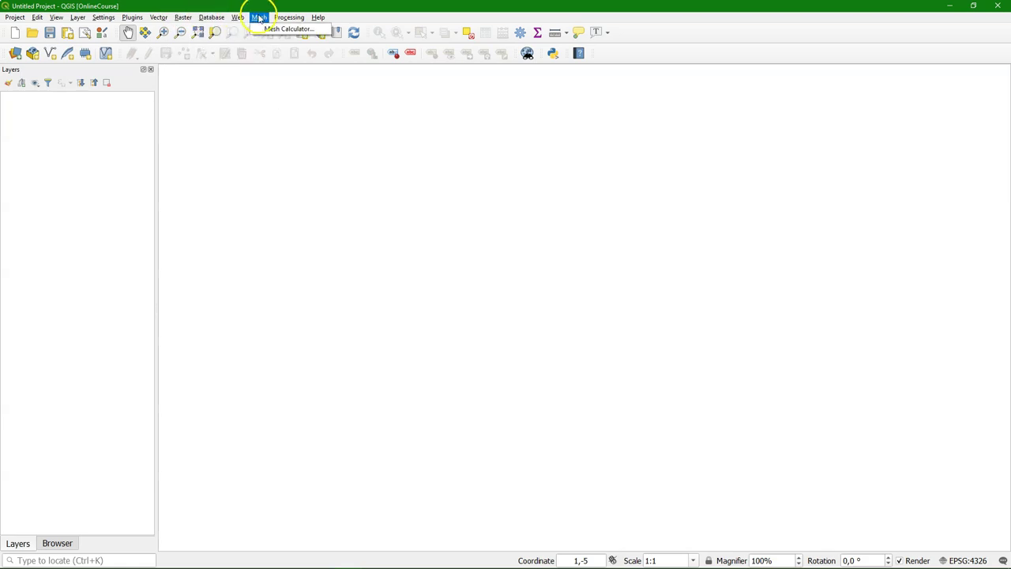
mouse_move(288, 18)
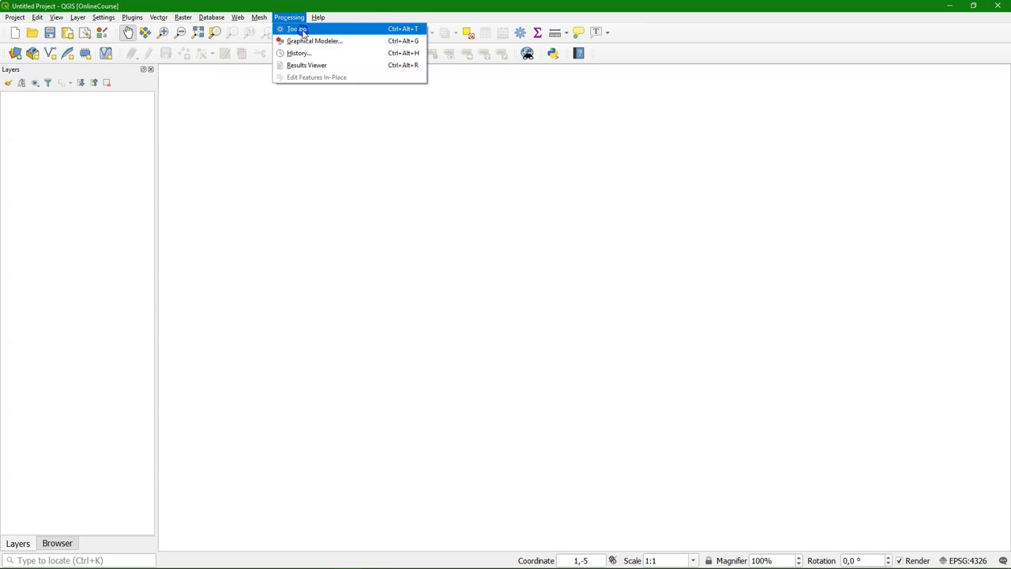
click(300, 30)
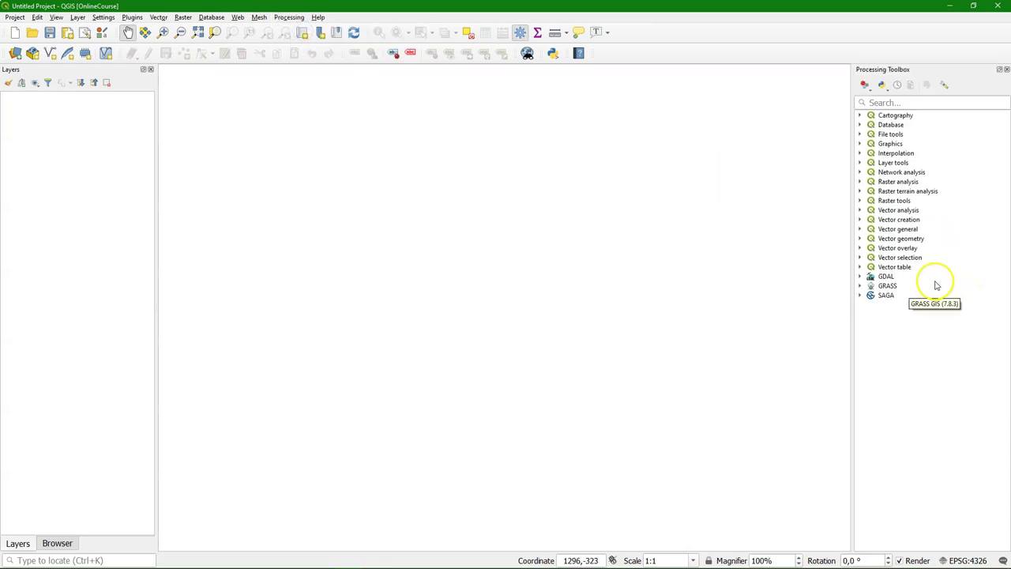
click(316, 19)
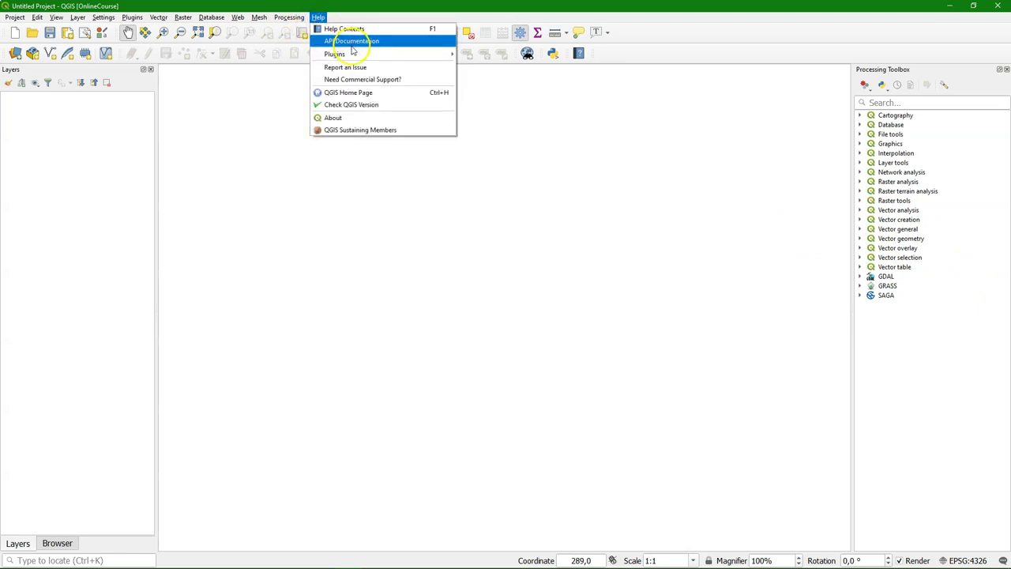
click(352, 105)
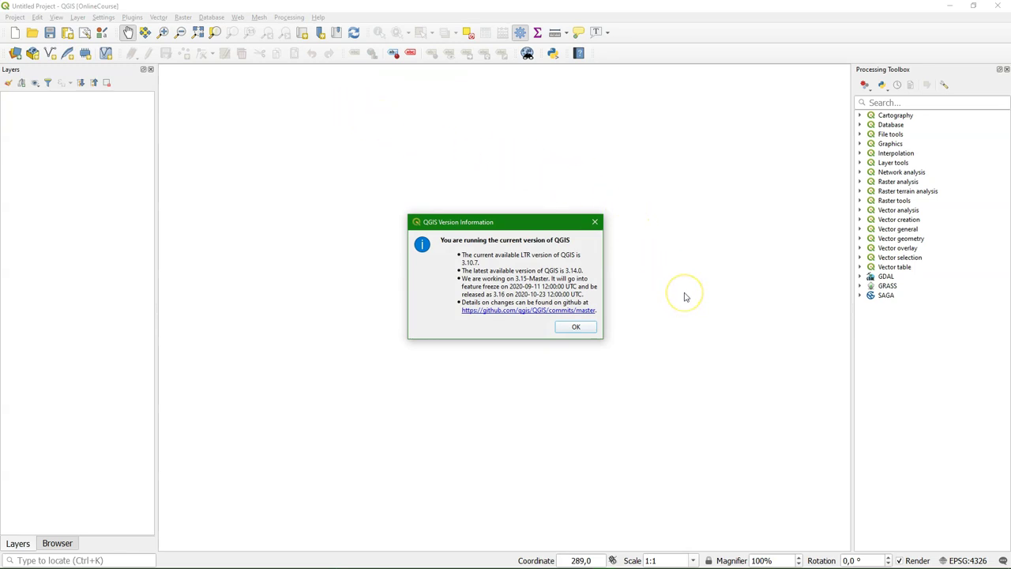
click(595, 221)
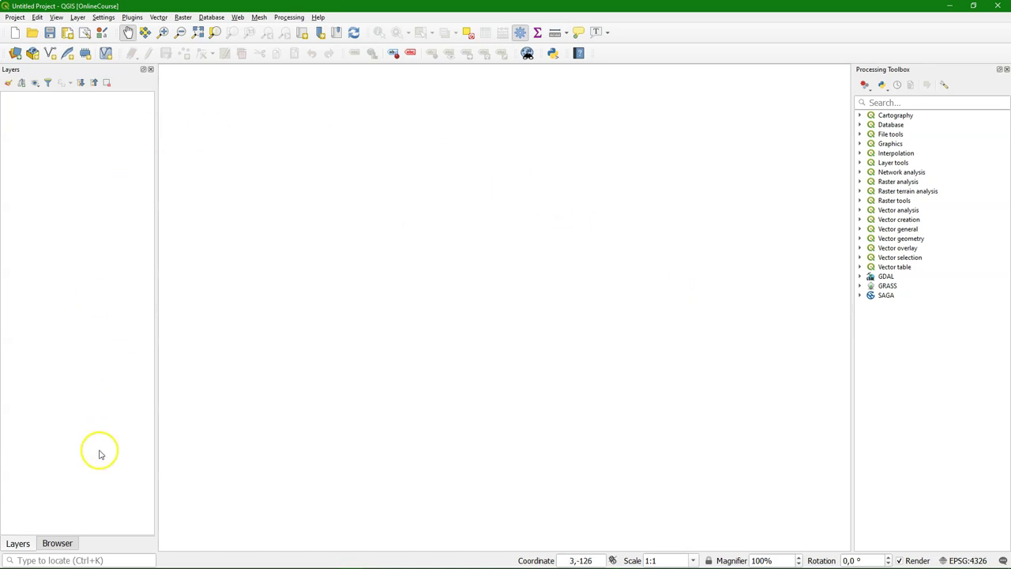
- In the Browser, add the Z:\qgis_hydrological_dataset folder as a favorite
click(73, 544)
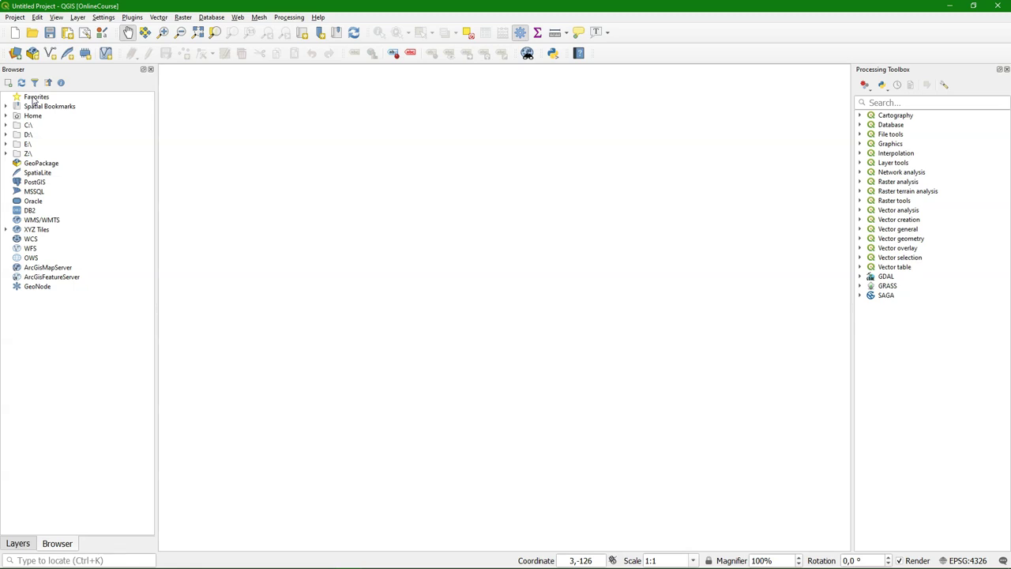
double_click(28, 153)
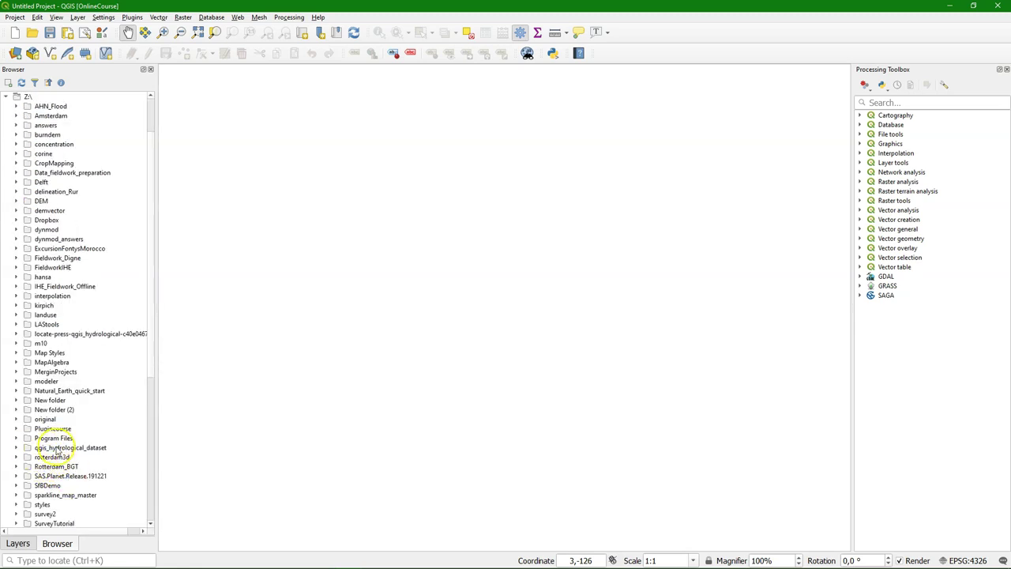
right_click(63, 448)
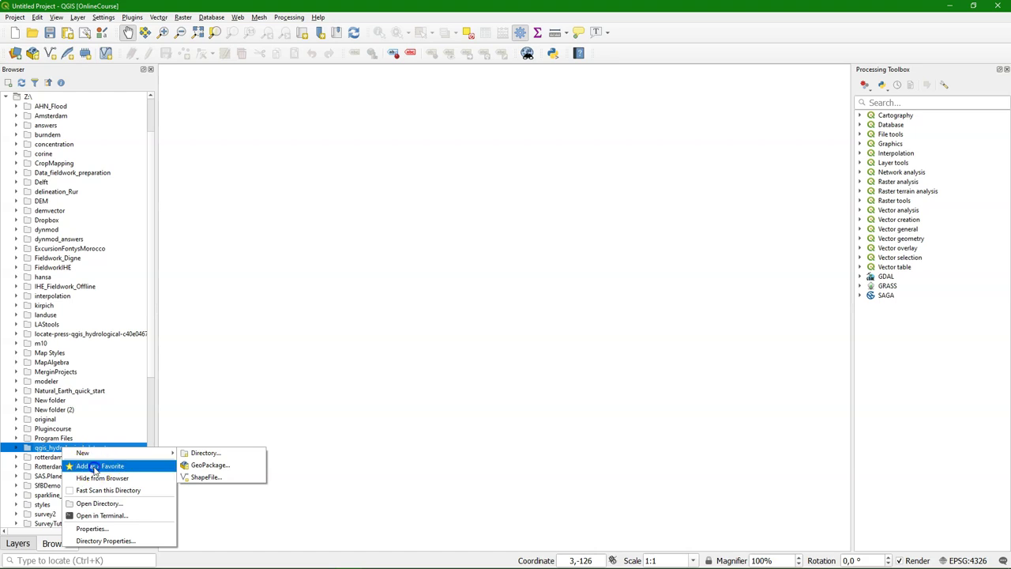
click(93, 466)
- Expand the favorite and its Chapter_1, 2, 3, 4, 6 and 7 folders
click(16, 109)
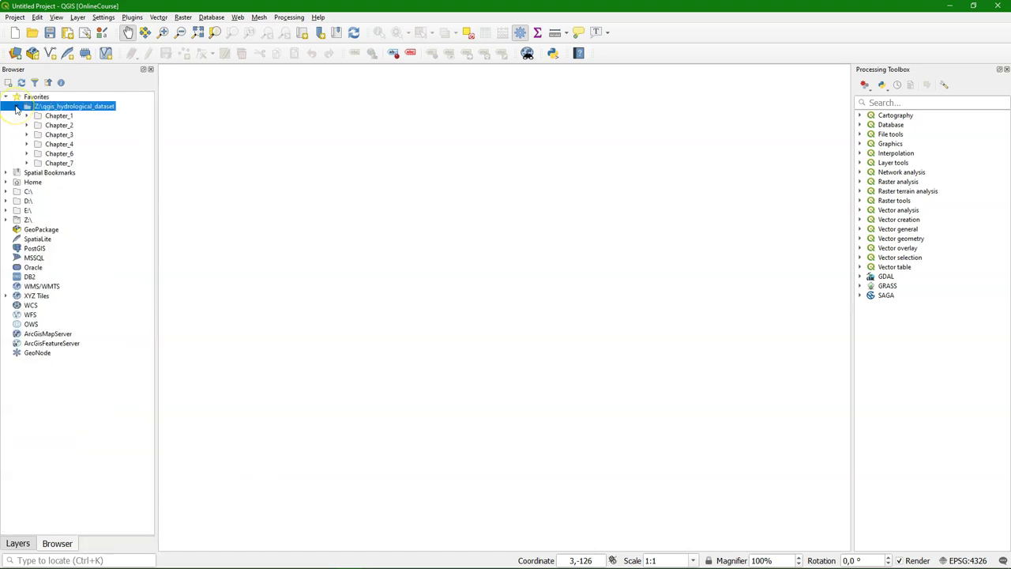
click(26, 115)
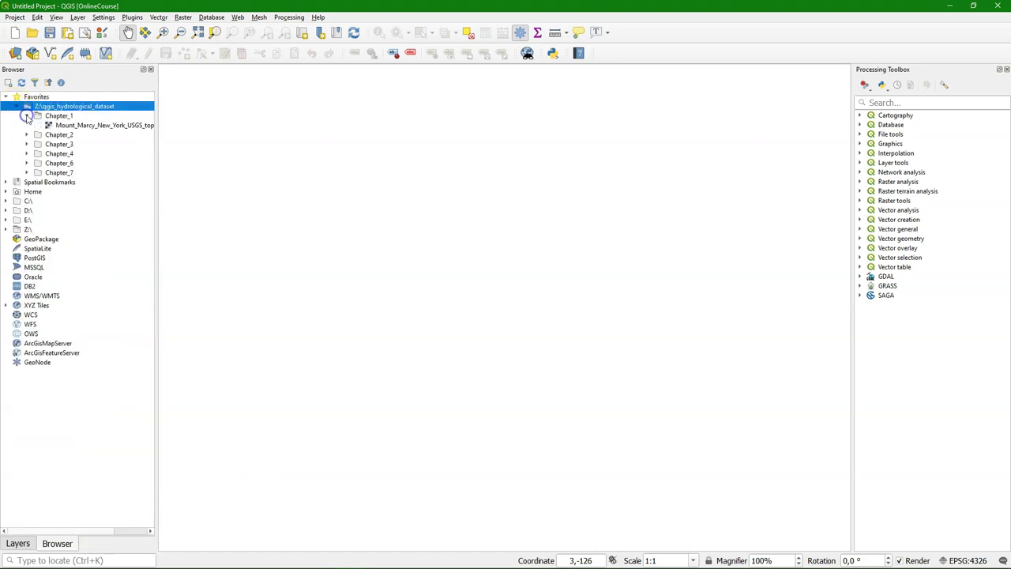
click(26, 134)
click(26, 163)
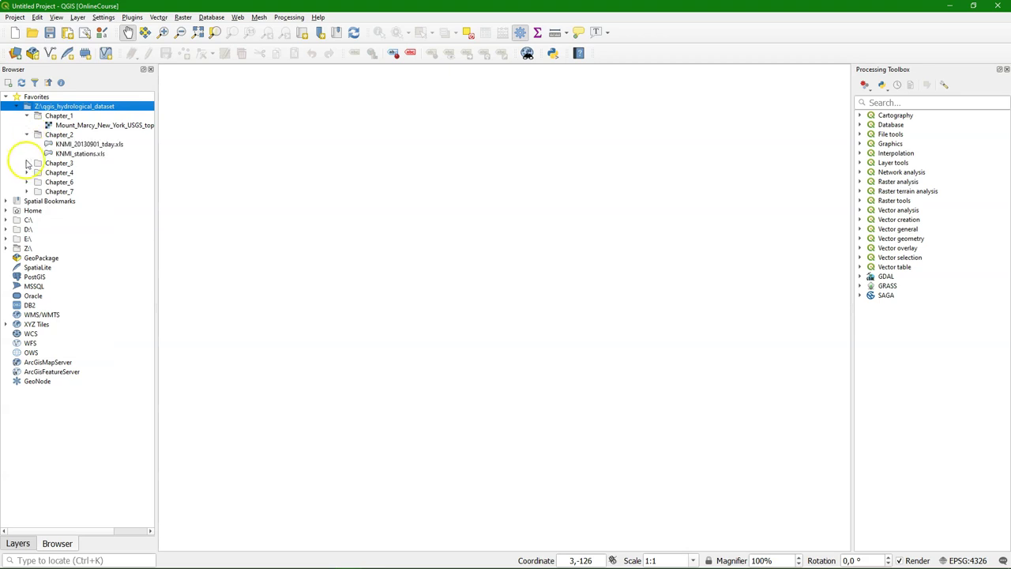
click(26, 211)
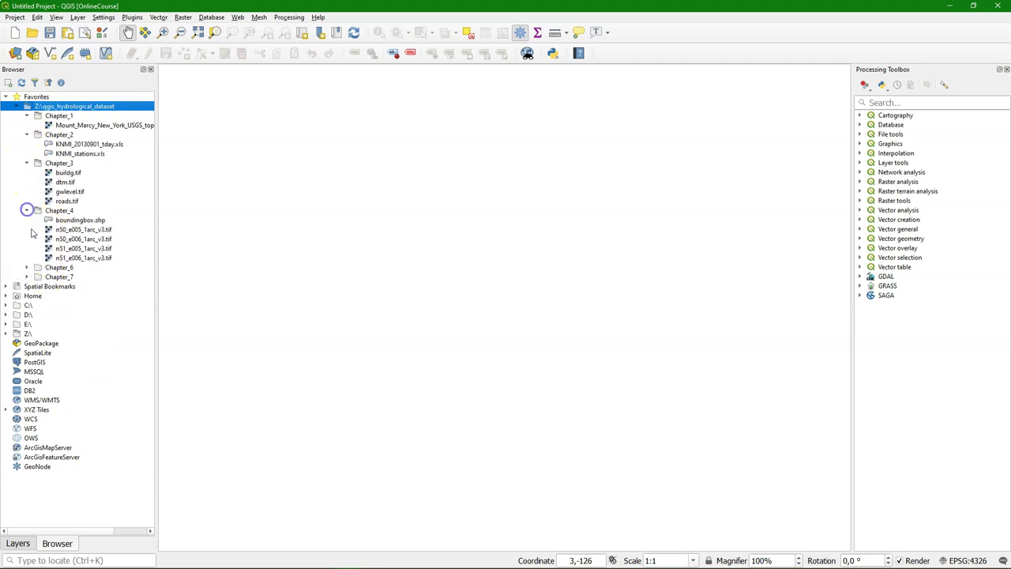
click(26, 267)
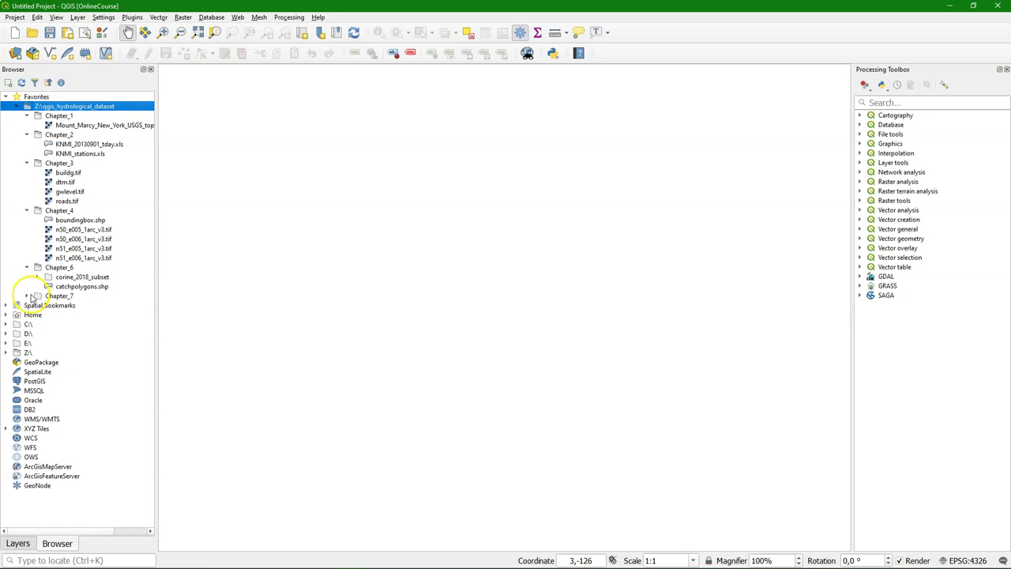
click(26, 296)
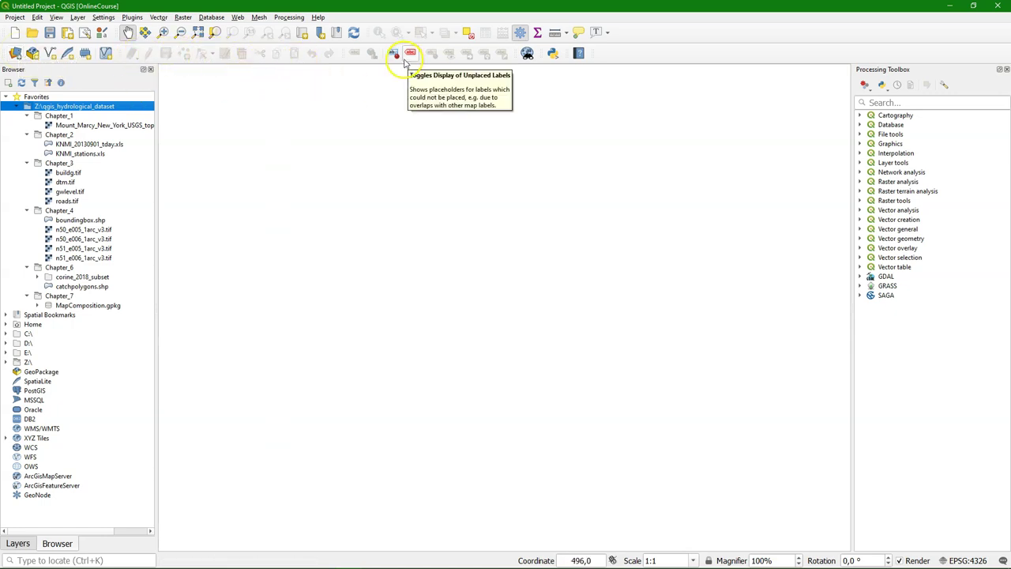
- Show the Layers panel and load the World Map layer by entering 'world' in the Coordinate field
key(ctrl+1)
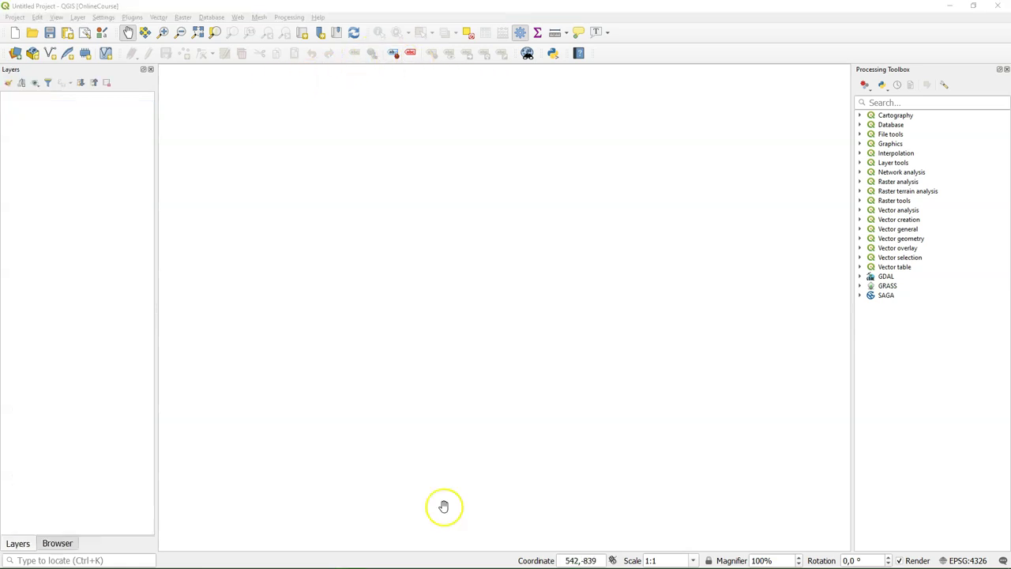
click(568, 560)
drag(563, 560, 630, 561)
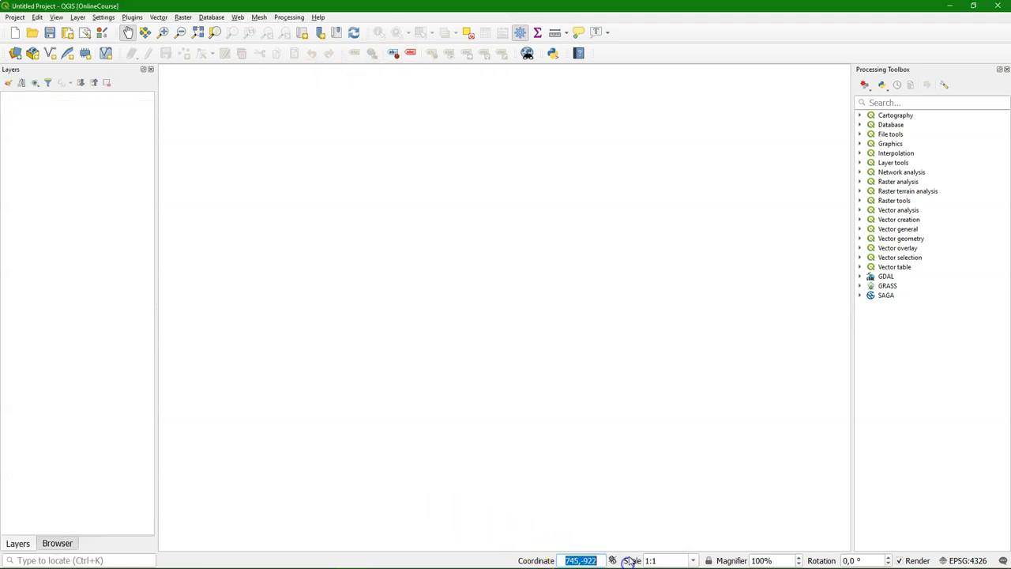
text(wo)
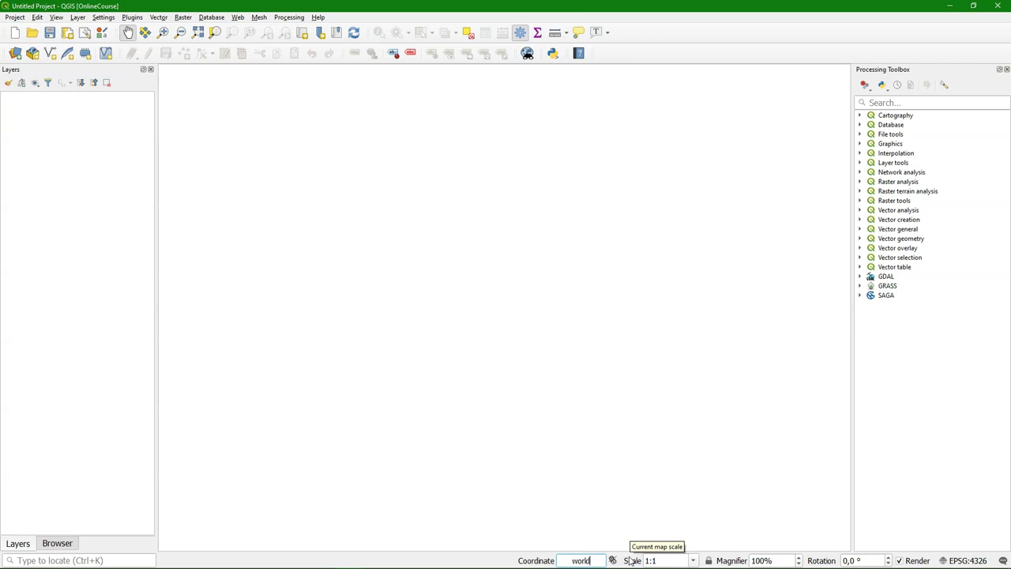
text(rld)
key(Return)
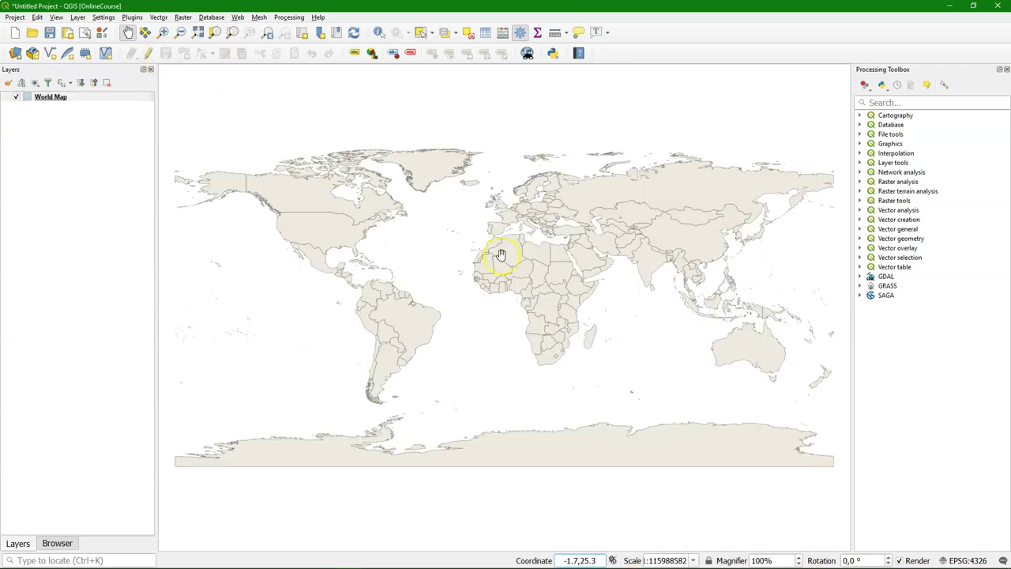
- Zoom the map in on Europe and North Africa, then western Europe
click(163, 32)
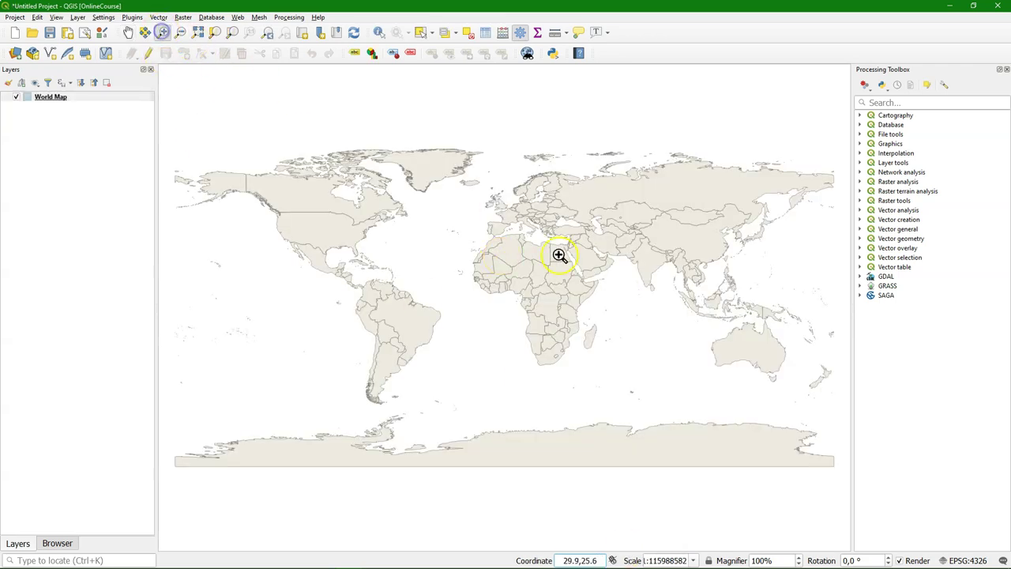
drag(483, 191, 557, 273)
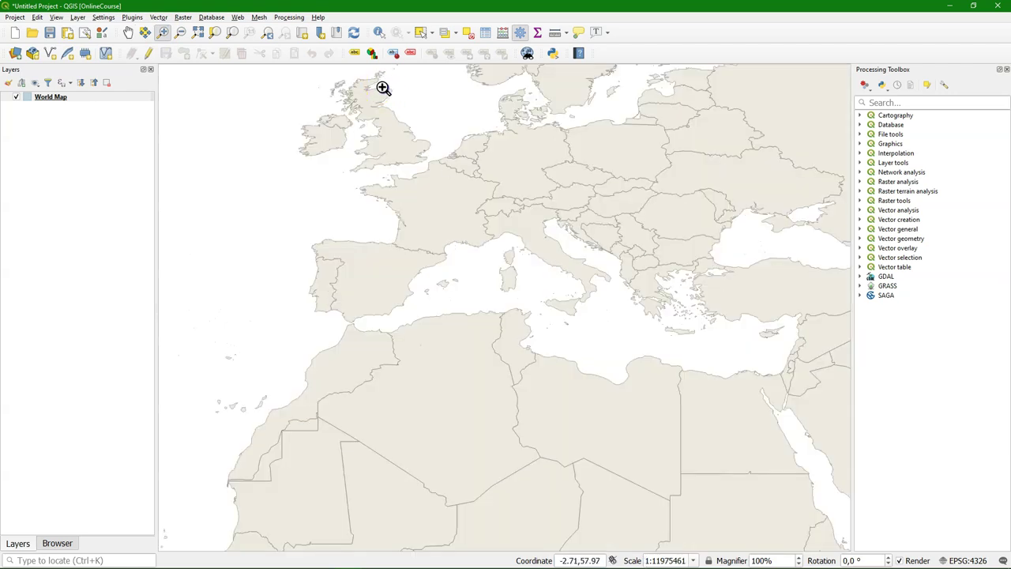
drag(383, 89, 560, 254)
scroll(480, 208, down, 2)
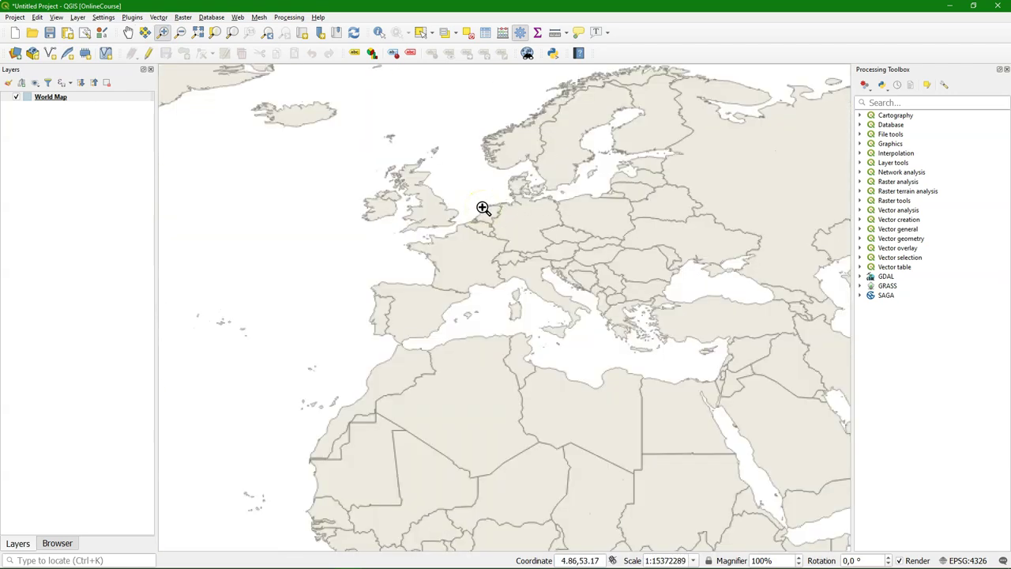
scroll(482, 208, up, 1)
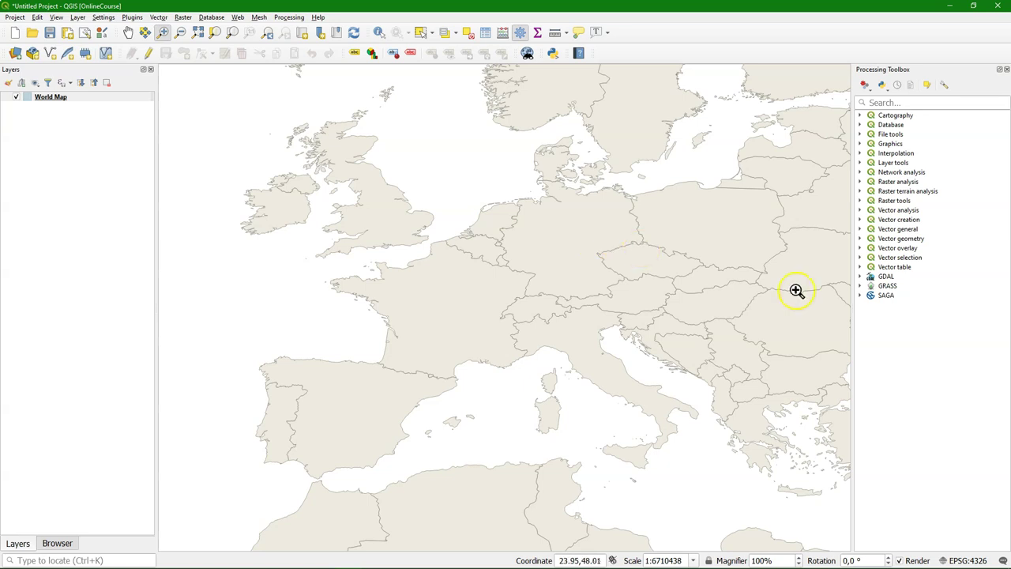
- Filter the CRS list for 3857 and make WGS 84 / Pseudo-Mercator the project CRS
click(966, 560)
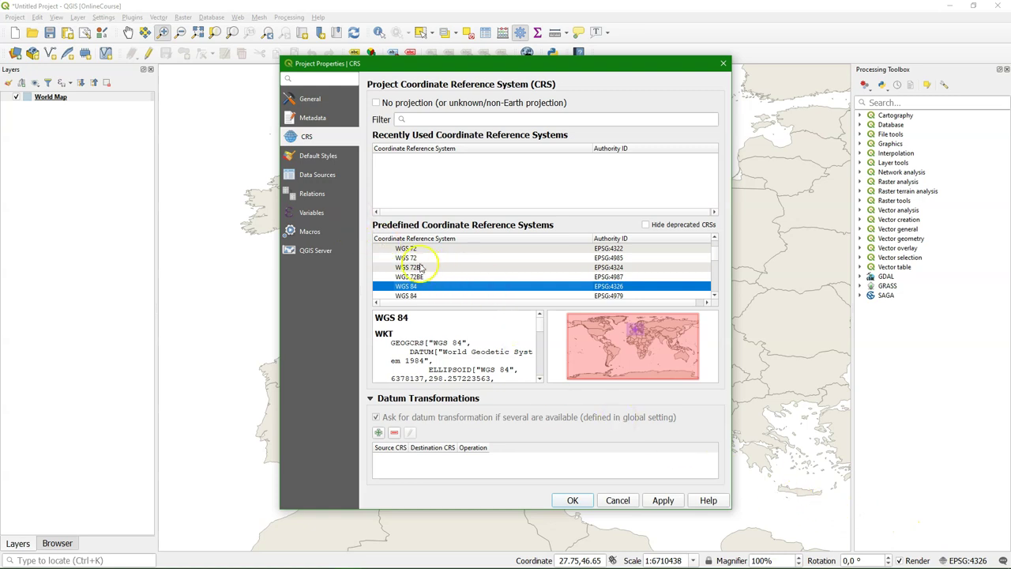
click(425, 119)
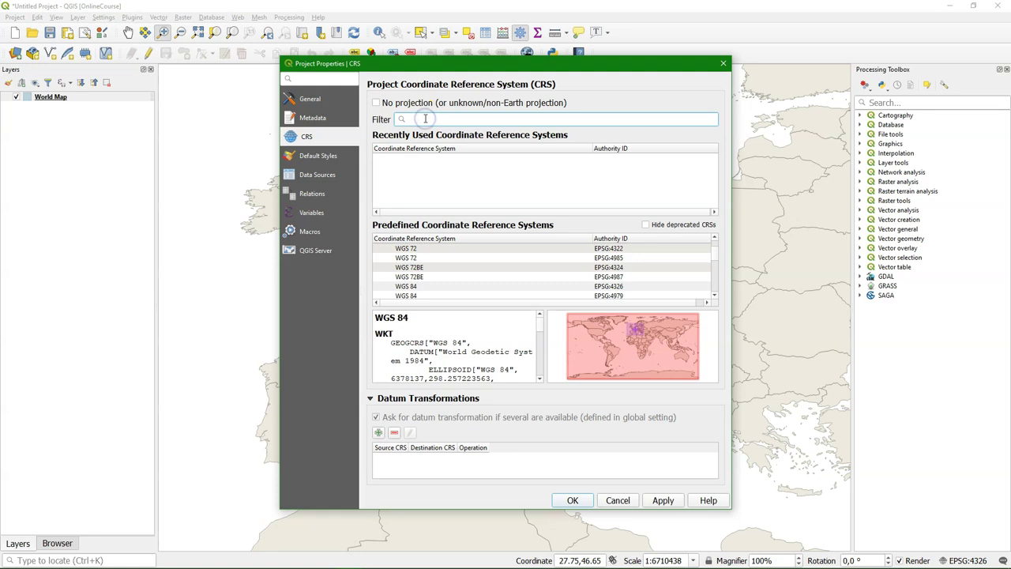
text(3857)
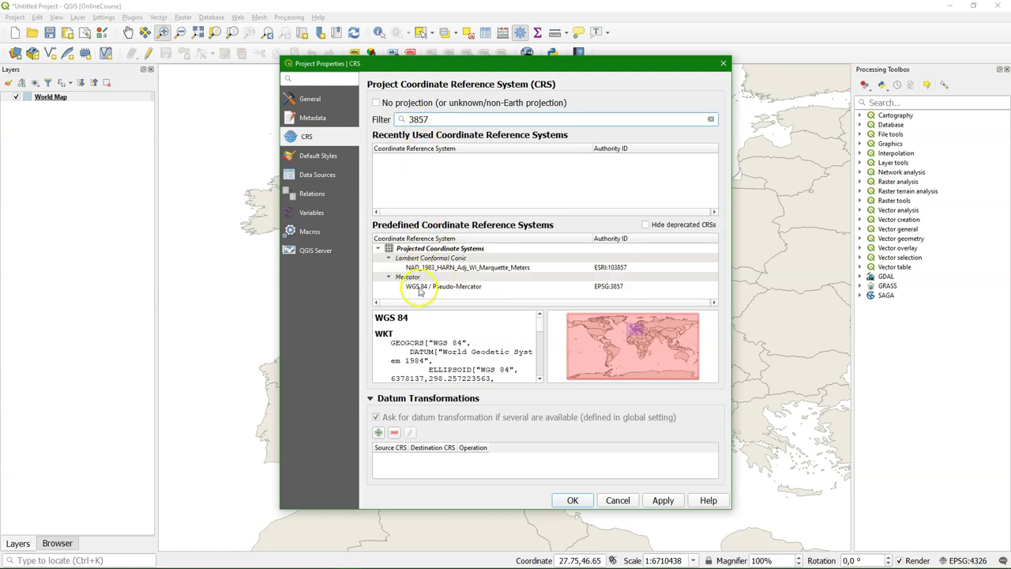
click(418, 286)
click(573, 500)
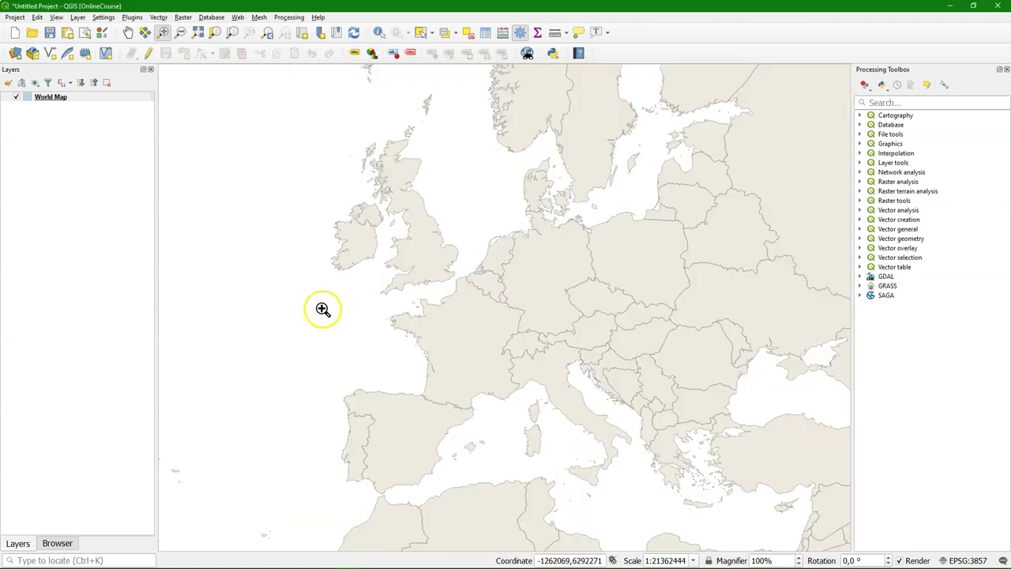
- Open the World Map layer's attribute table and move its window to the right
right_click(58, 97)
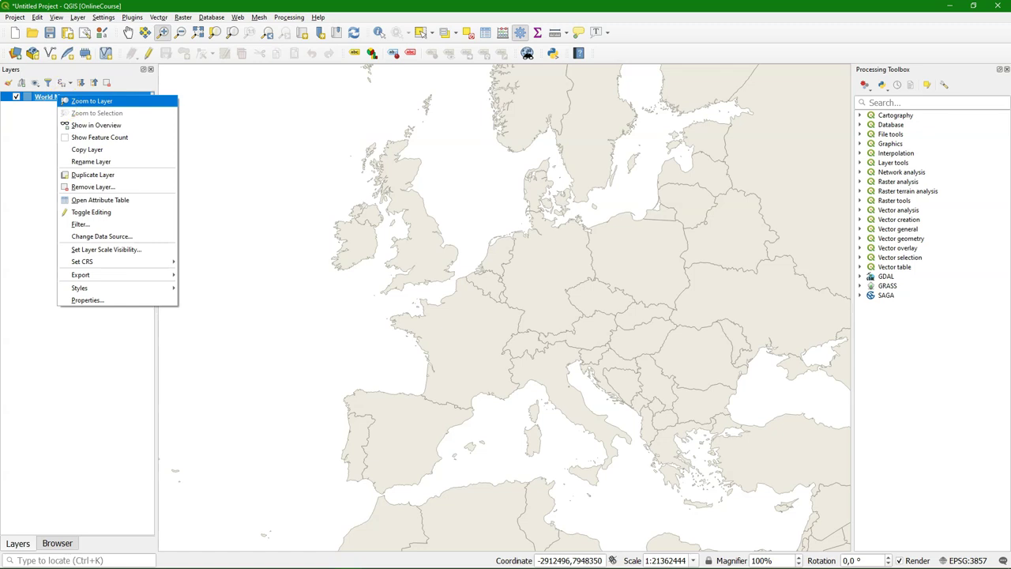
click(99, 200)
drag(398, 124, 608, 124)
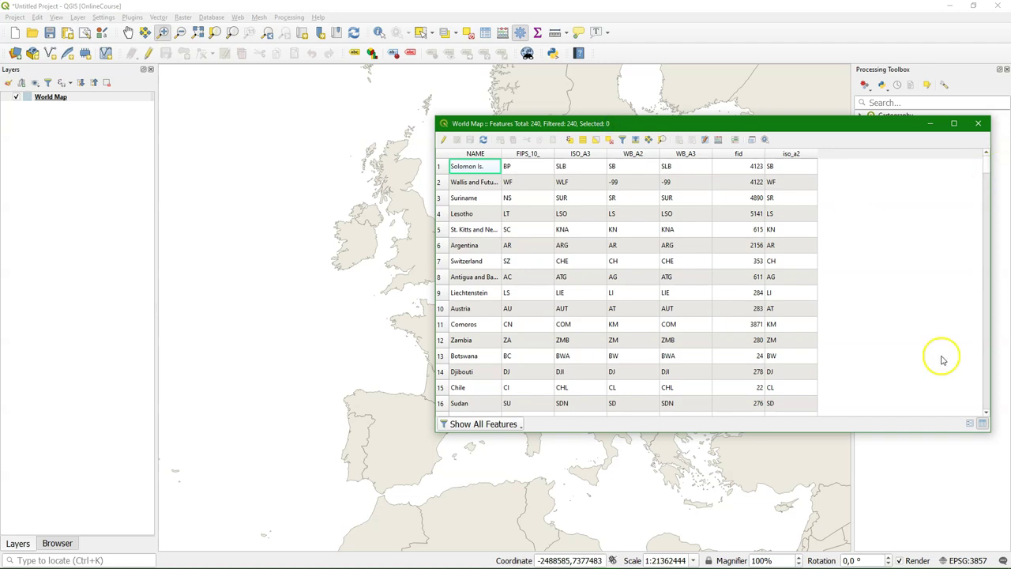
- Toggle the World Map attributes to form view and back to table view, then close the table
click(969, 424)
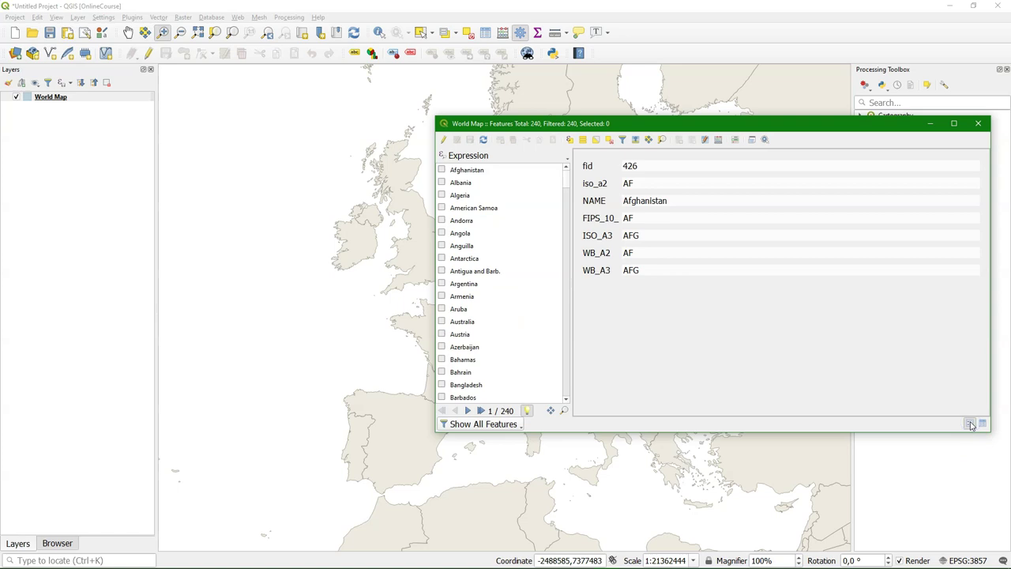
click(982, 423)
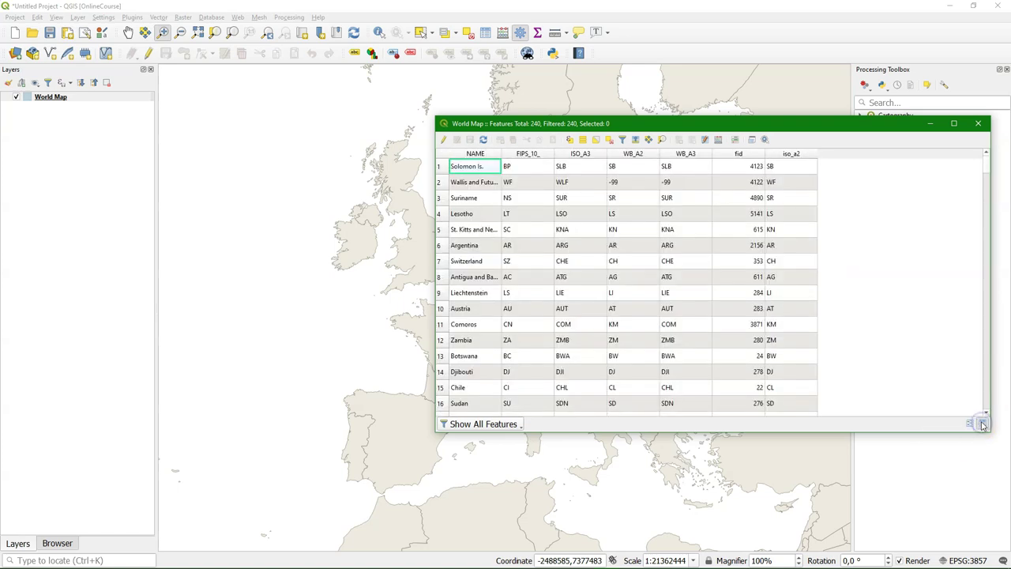
click(978, 124)
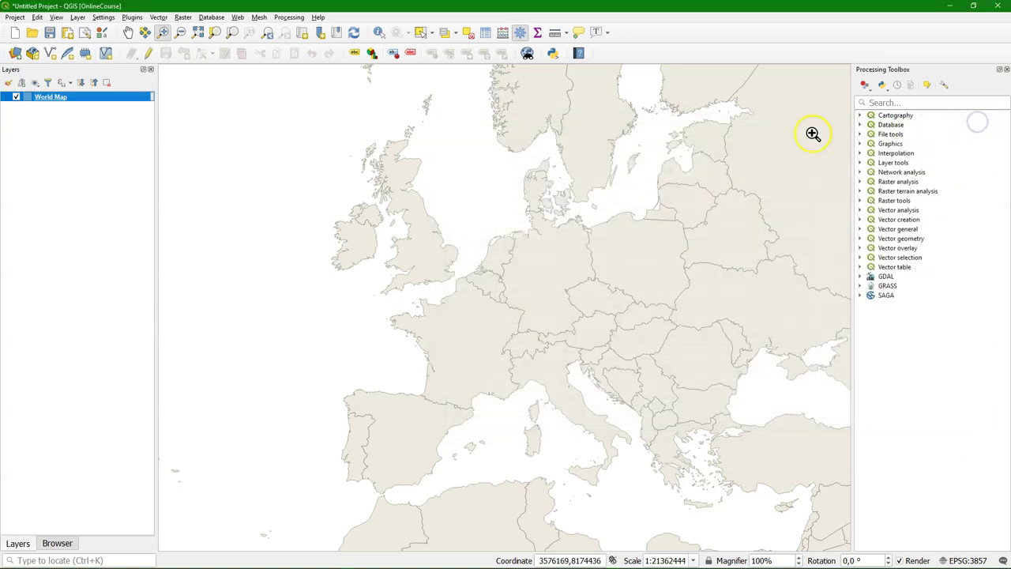